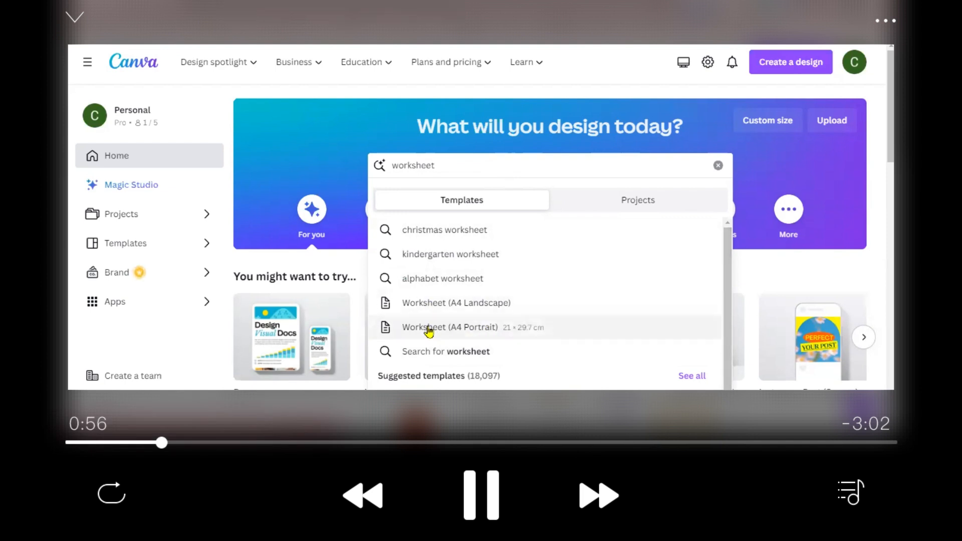
Choose the Worksheet (A4 Portrait) format and create a blank design from it.
{"action": "left_click", "coordinate": [428, 328]}
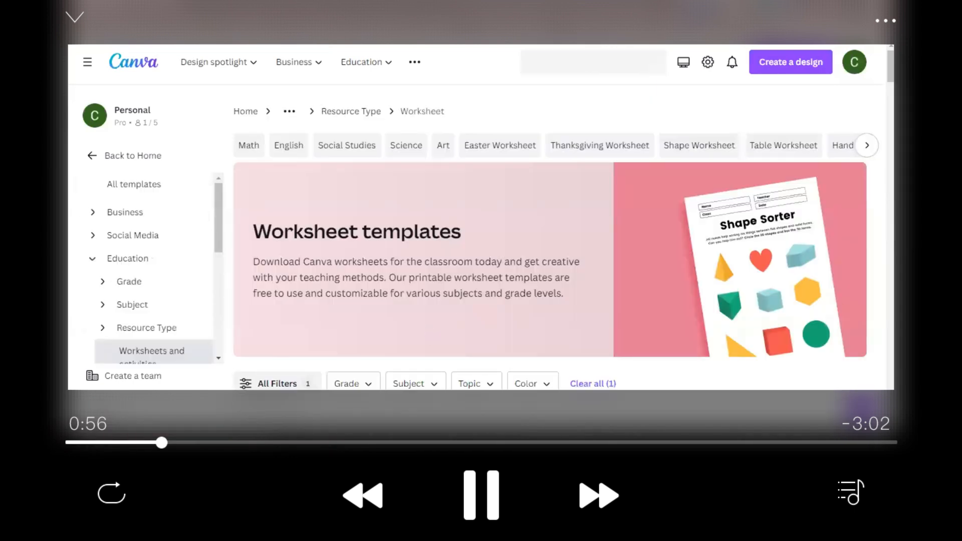
{"action": "scroll", "coordinate": [736, 292], "scroll_direction": "down", "scroll_amount": 1}
{"action": "scroll", "coordinate": [556, 236], "scroll_direction": "down", "scroll_amount": 5}
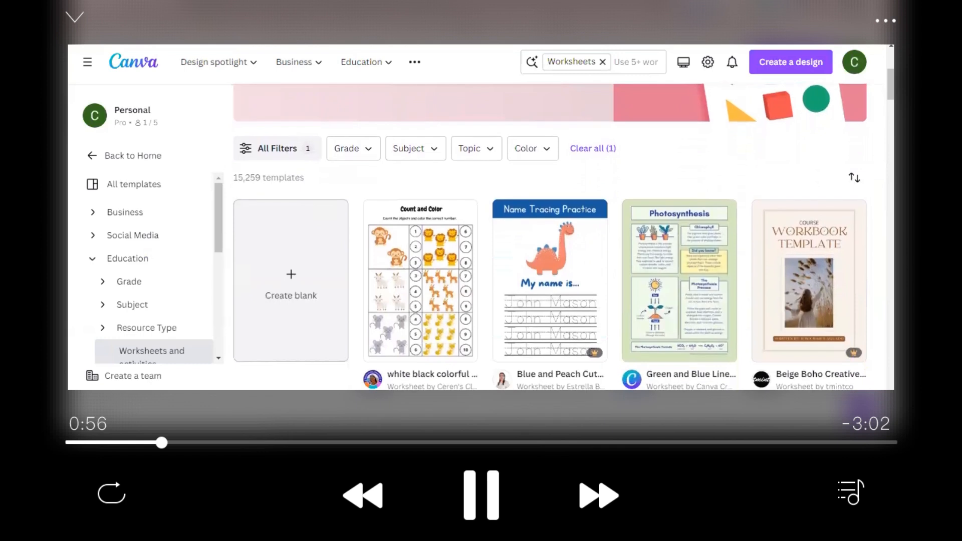
{"action": "scroll", "coordinate": [806, 330], "scroll_direction": "down", "scroll_amount": 1}
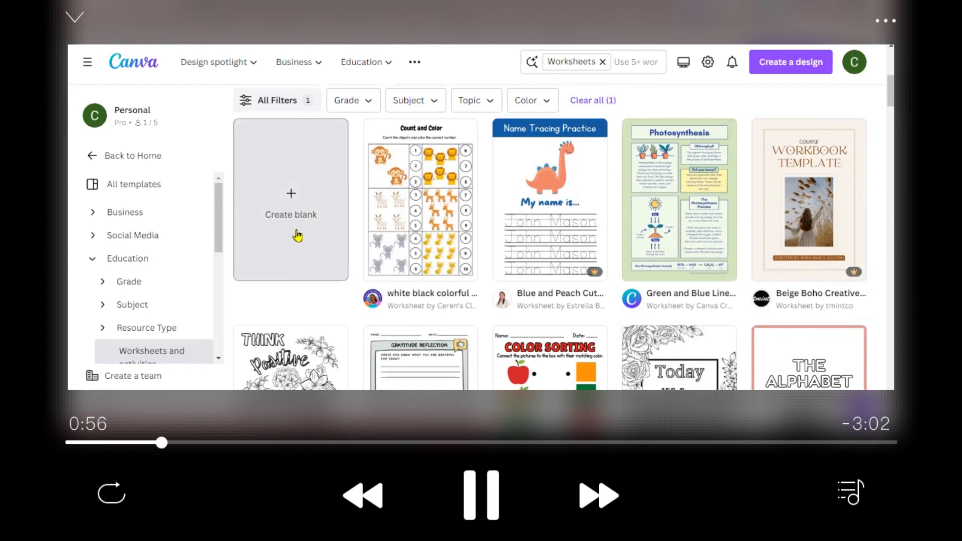
{"action": "left_click", "coordinate": [291, 197]}
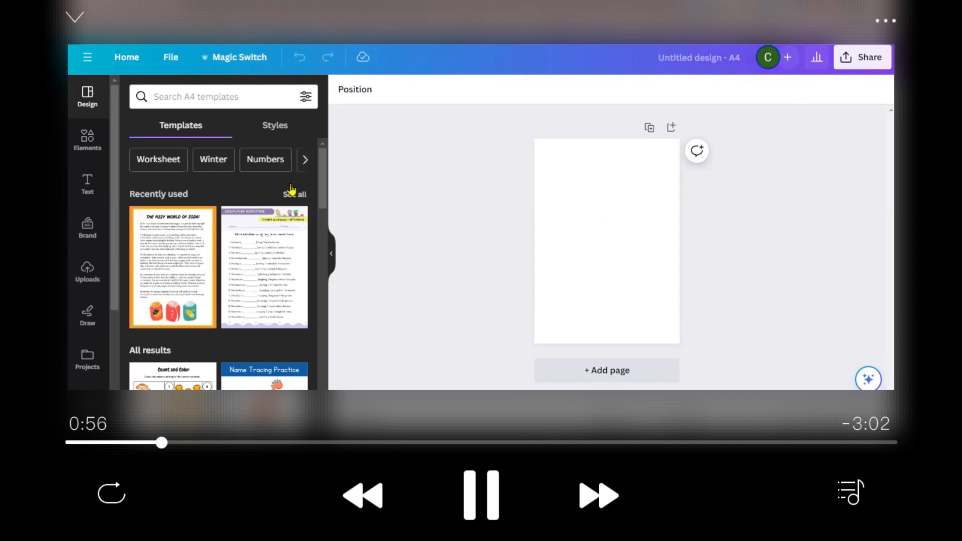
Try the Santa Claus sticker from the elements library on the page, and delete it from the page.
{"action": "left_click", "coordinate": [89, 145]}
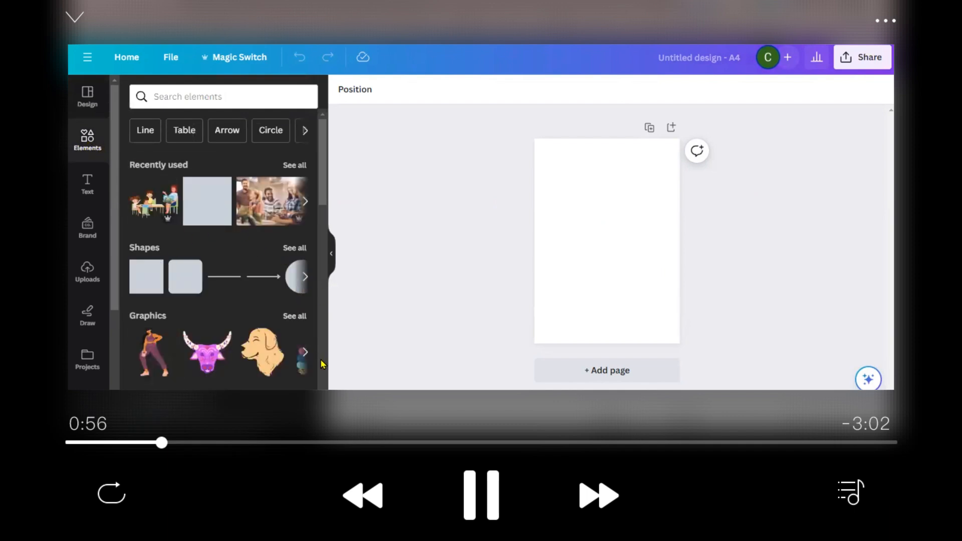
{"action": "scroll", "coordinate": [322, 364], "scroll_direction": "down", "scroll_amount": 5}
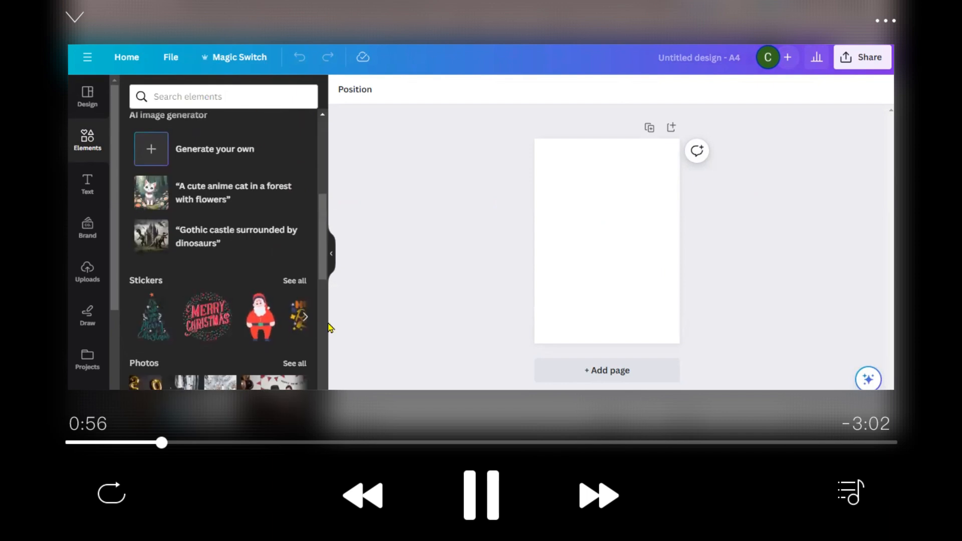
{"action": "left_click", "coordinate": [256, 322]}
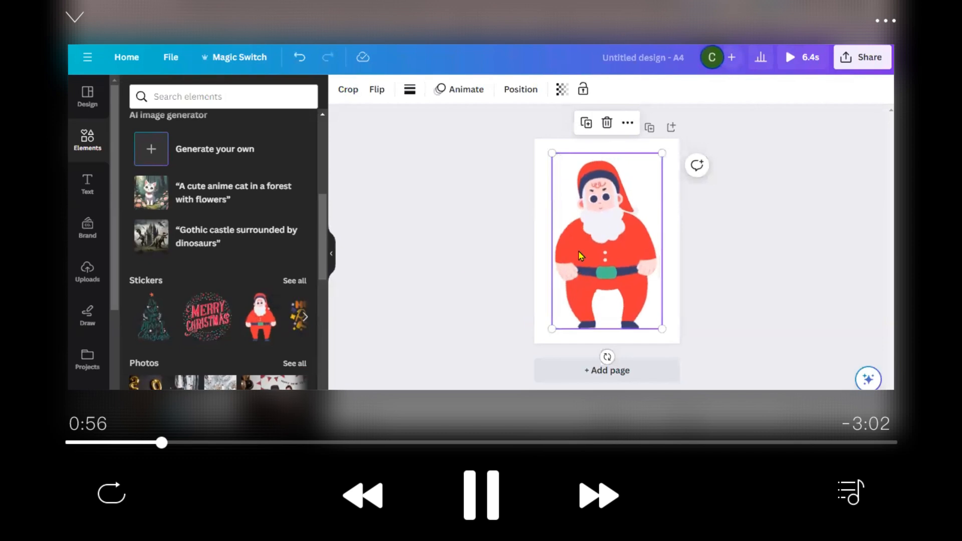
{"action": "left_click", "coordinate": [607, 123]}
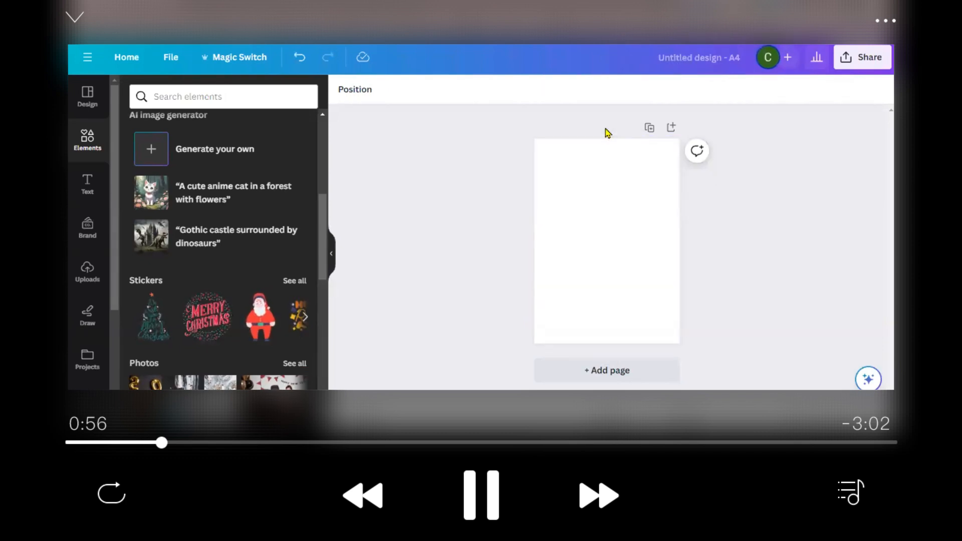
Add a subheading text box to the blank page and open the font list for its text.
{"action": "left_click", "coordinate": [83, 189]}
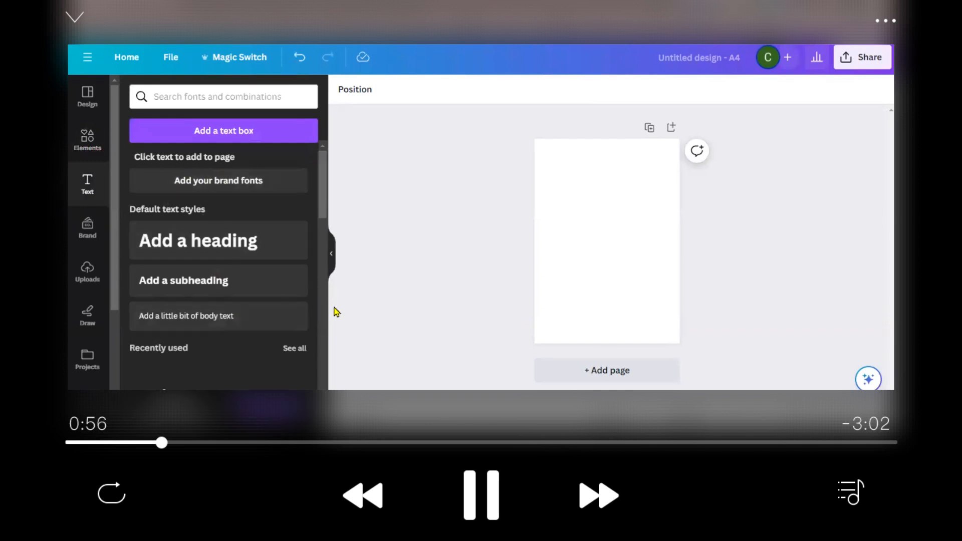
{"action": "scroll", "coordinate": [319, 314], "scroll_direction": "down", "scroll_amount": 5}
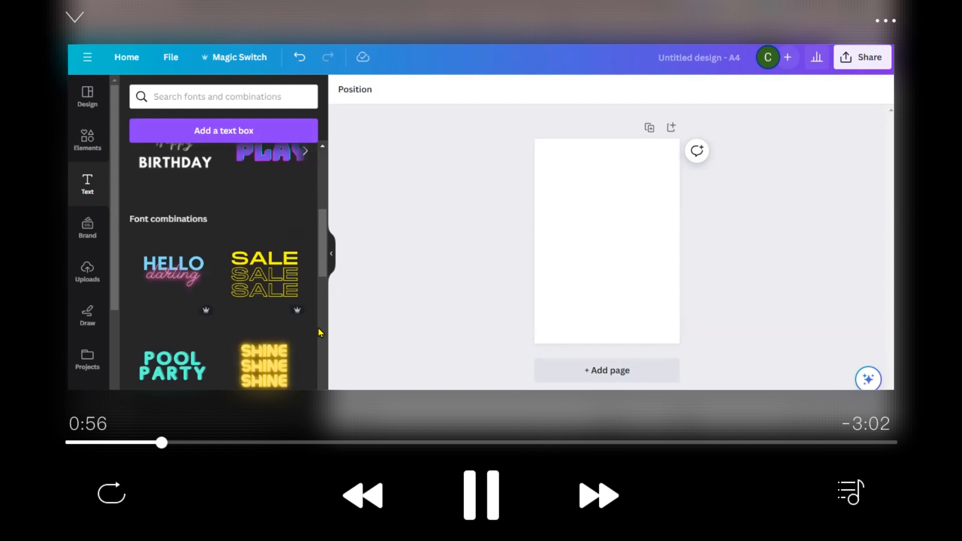
{"action": "scroll", "coordinate": [315, 329], "scroll_direction": "down", "scroll_amount": 3}
{"action": "scroll", "coordinate": [321, 244], "scroll_direction": "up", "scroll_amount": 4}
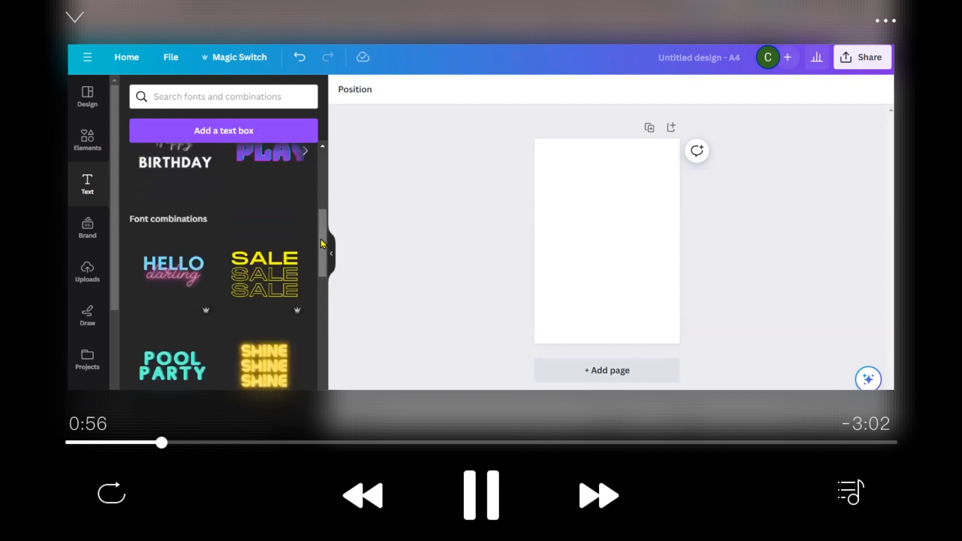
{"action": "scroll", "coordinate": [321, 210], "scroll_direction": "up", "scroll_amount": 4}
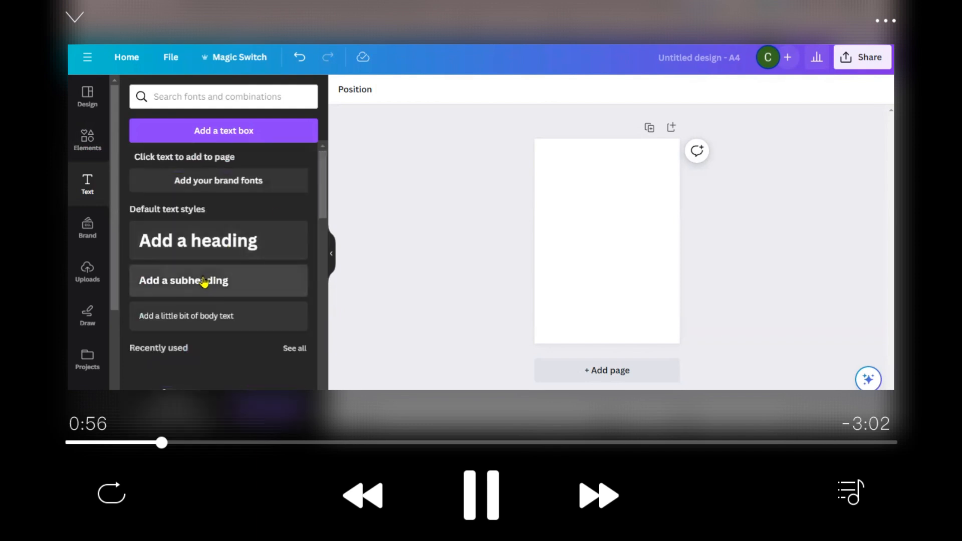
{"action": "left_click", "coordinate": [204, 282]}
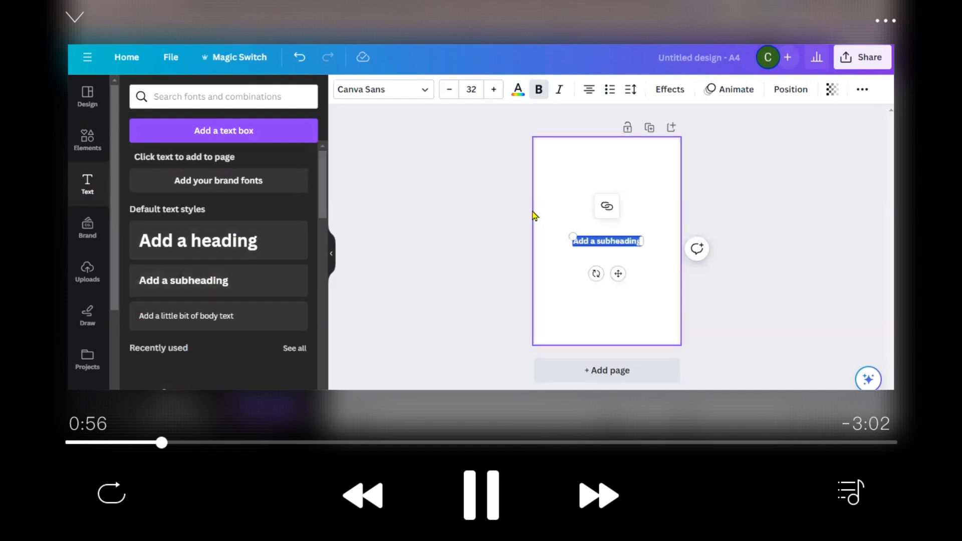
{"action": "left_click", "coordinate": [426, 90]}
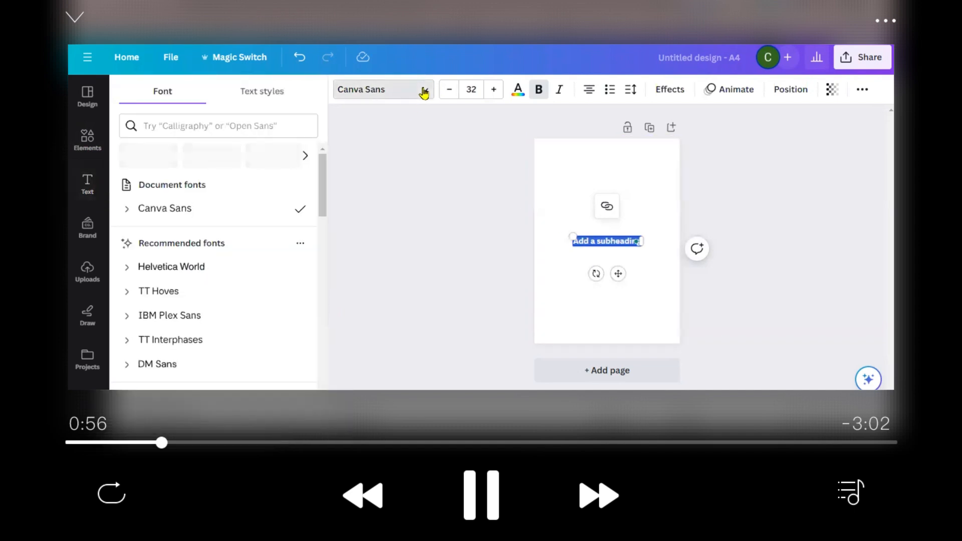
{"action": "scroll", "coordinate": [323, 296], "scroll_direction": "down", "scroll_amount": 5}
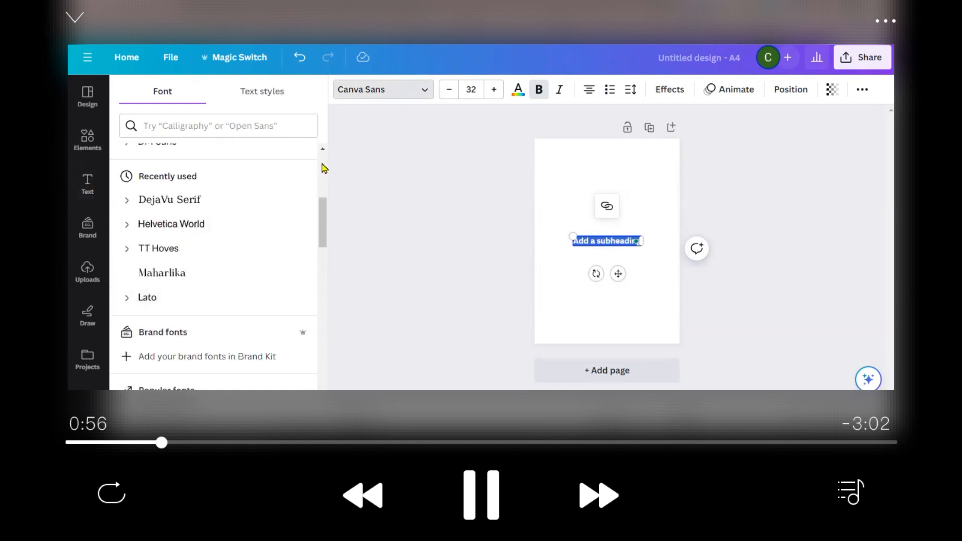
{"action": "scroll", "coordinate": [323, 168], "scroll_direction": "up", "scroll_amount": 5}
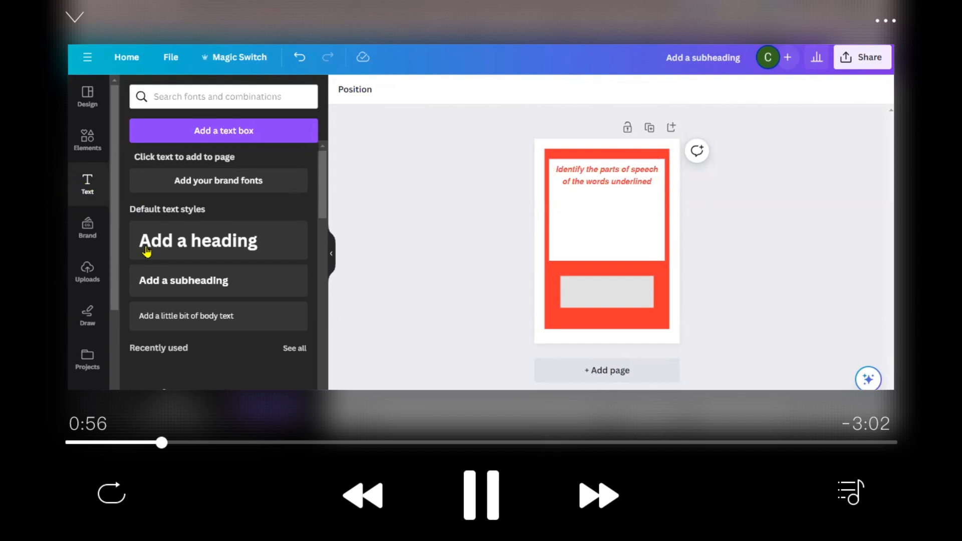
Add a subheading inside the white rectangle of the worksheet and widen its text box slightly.
{"action": "left_click", "coordinate": [191, 286]}
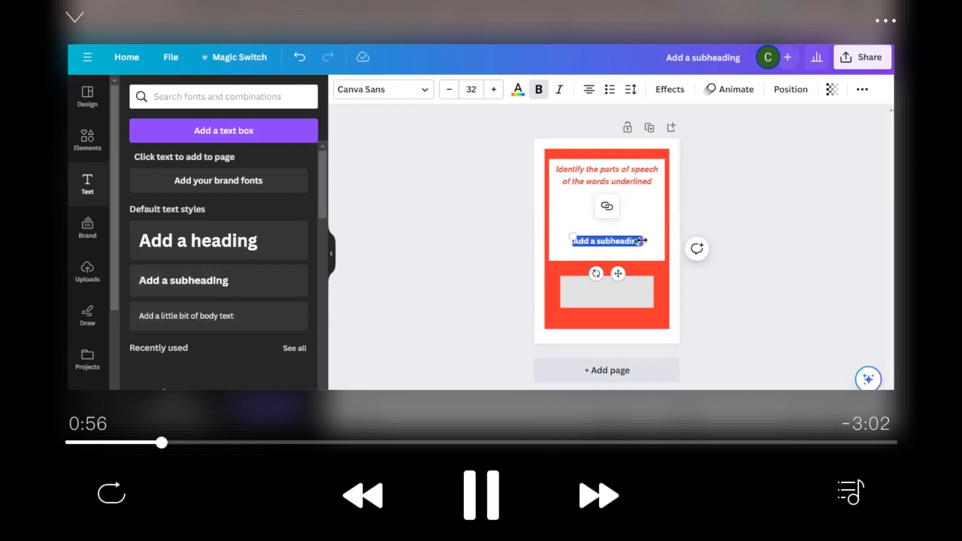
{"action": "left_click_drag", "start_coordinate": [646, 239], "coordinate": [662, 240]}
{"action": "left_click", "coordinate": [627, 270]}
{"action": "left_click_drag", "start_coordinate": [627, 270], "coordinate": [612, 249]}
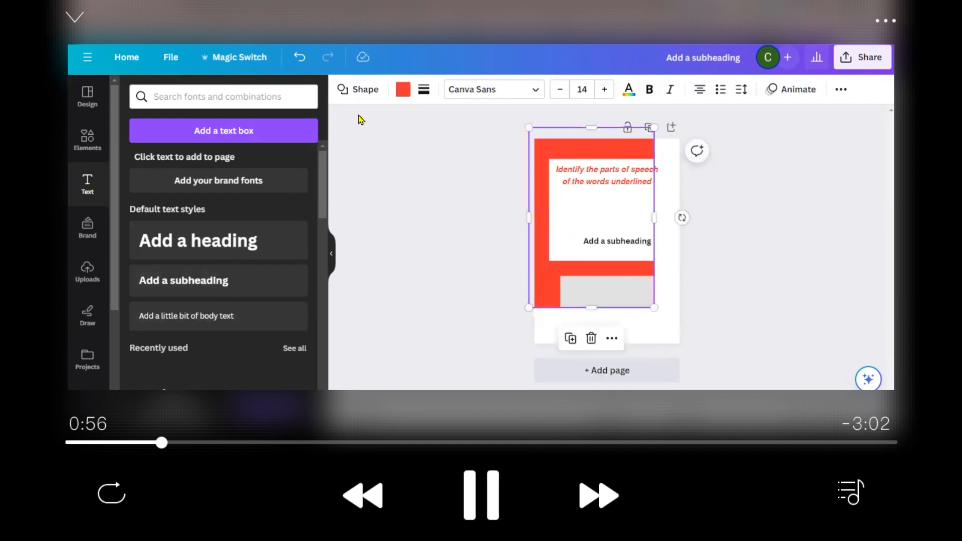
{"action": "left_click", "coordinate": [300, 61]}
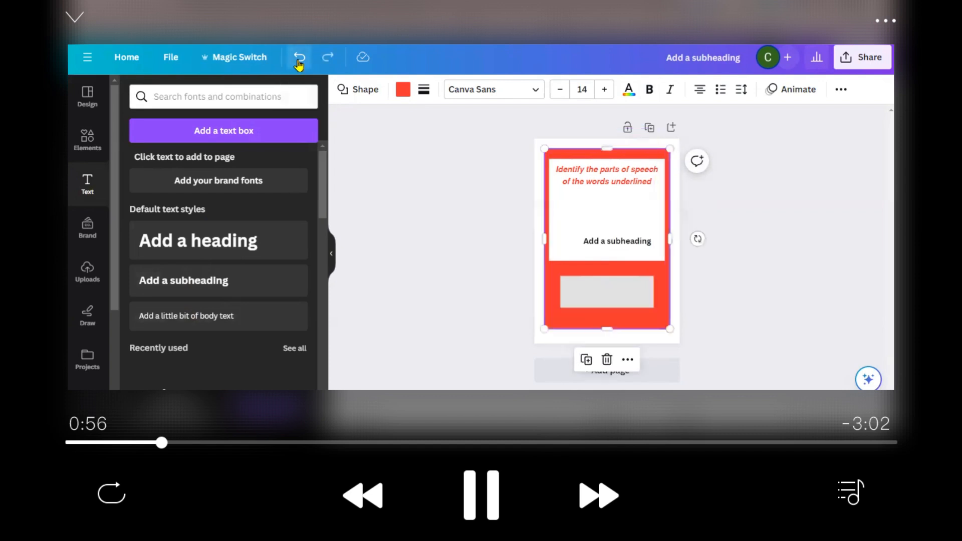
Move the subheading just below the red instructions and replace its text with numbered item 1, "They ate the food".
{"action": "left_click", "coordinate": [595, 243]}
{"action": "left_click_drag", "start_coordinate": [622, 273], "coordinate": [621, 229]}
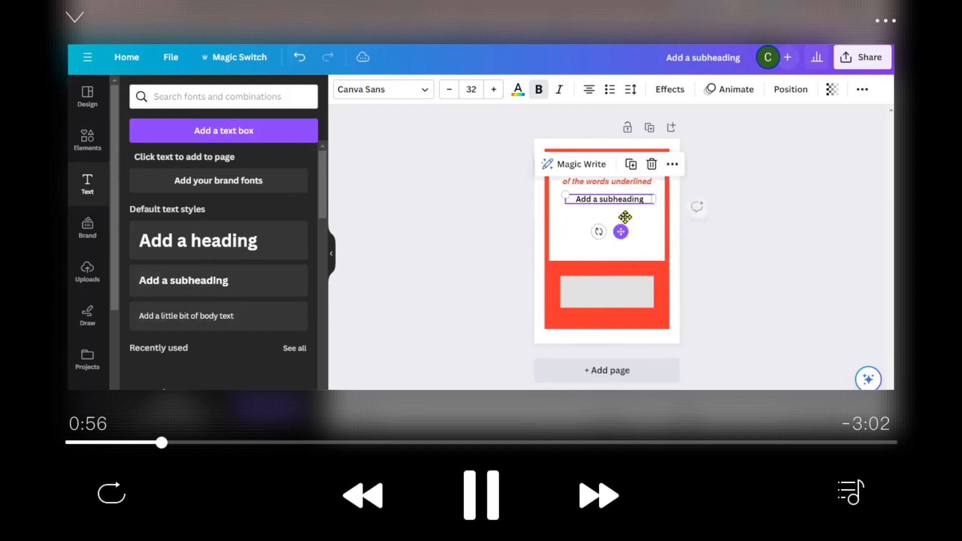
{"action": "double_click", "coordinate": [644, 201]}
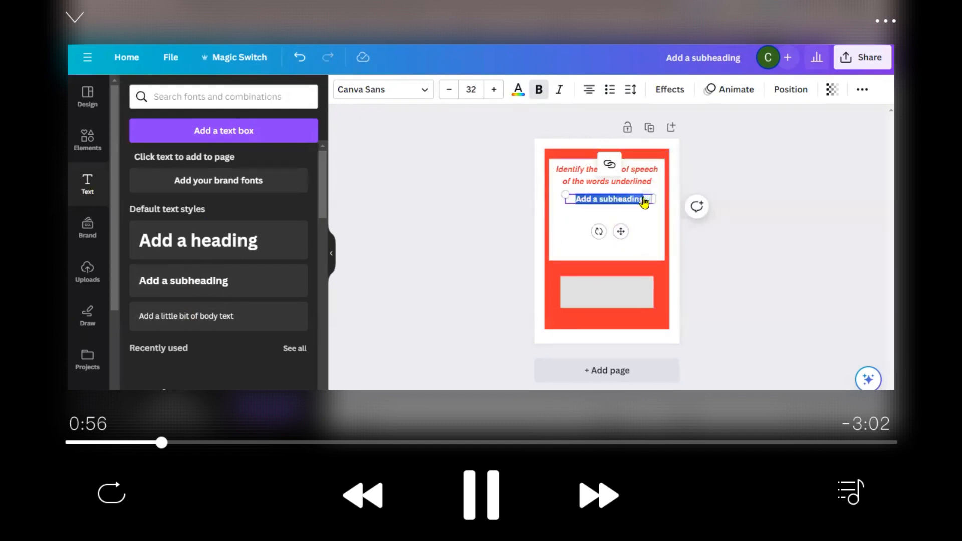
{"action": "key", "text": "BackSpace"}
{"action": "type", "text": "1. "}
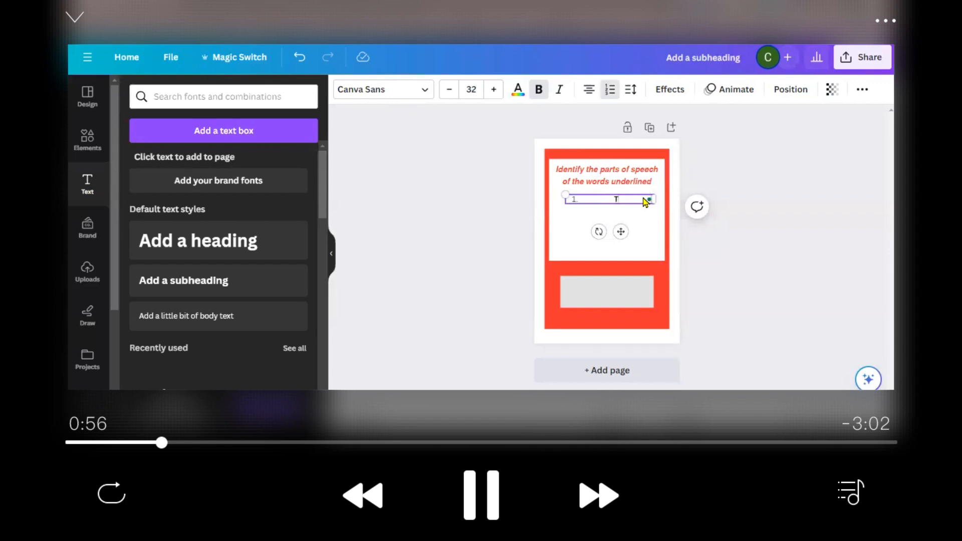
{"action": "type", "text": "They ate the food"}
Italicize and underline the word "ate" in the first numbered sentence.
{"action": "left_click_drag", "start_coordinate": [608, 199], "coordinate": [618, 200]}
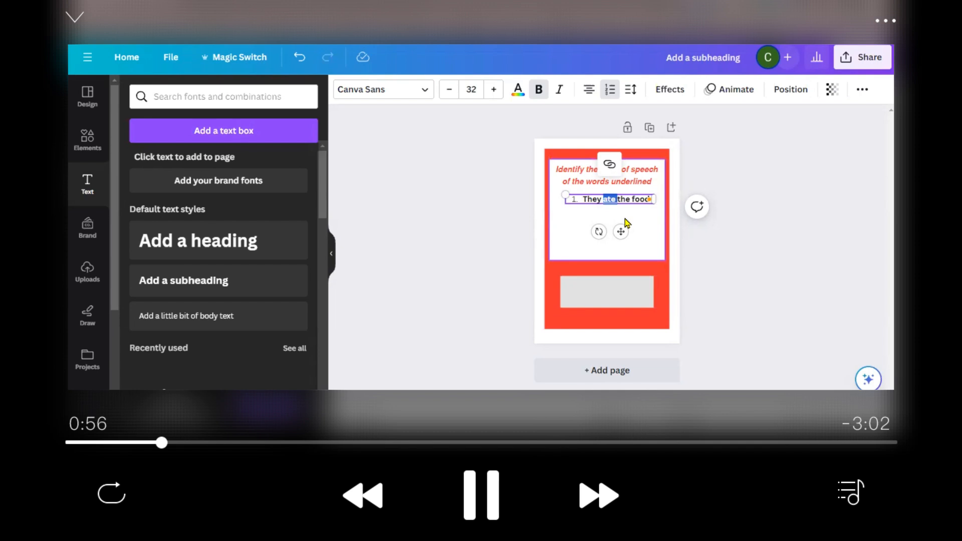
{"action": "left_click", "coordinate": [654, 225]}
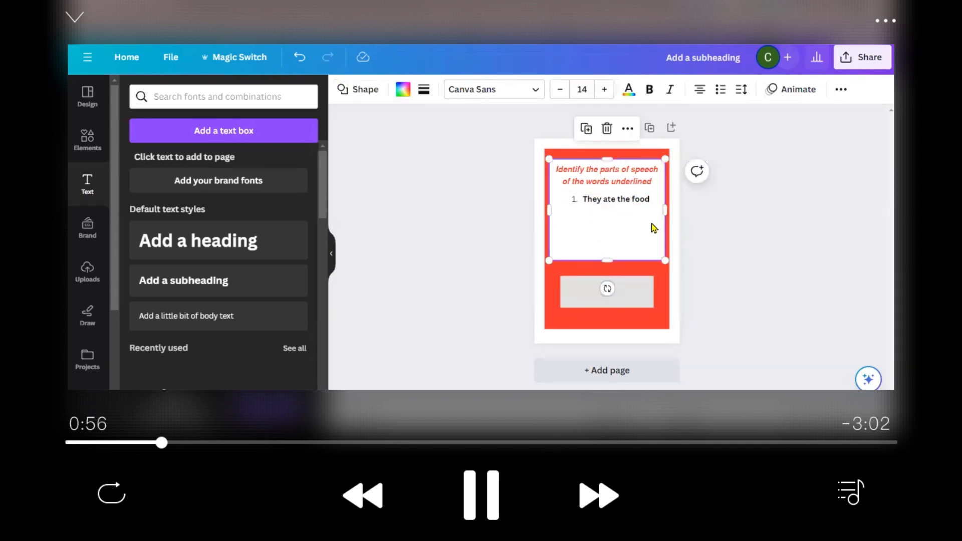
{"action": "left_click", "coordinate": [610, 202]}
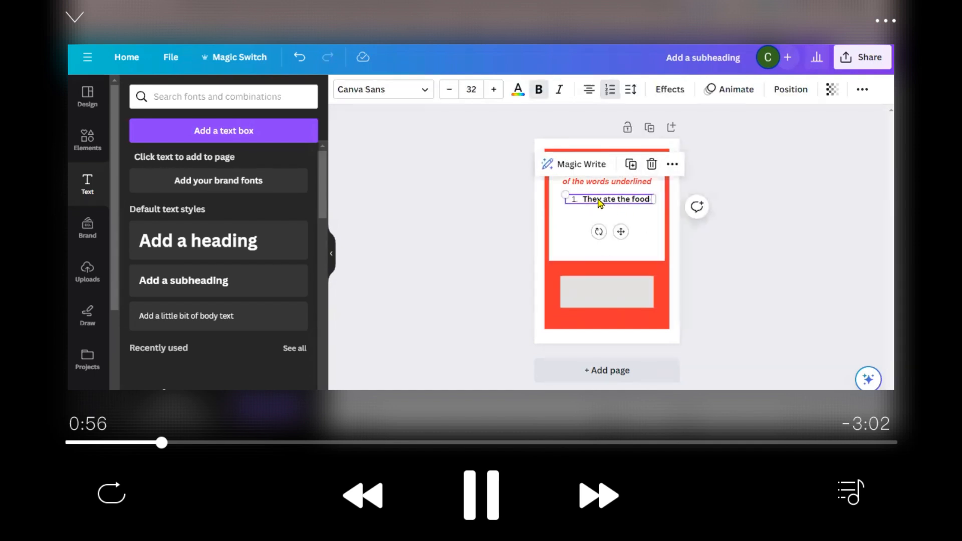
{"action": "double_click", "coordinate": [607, 200]}
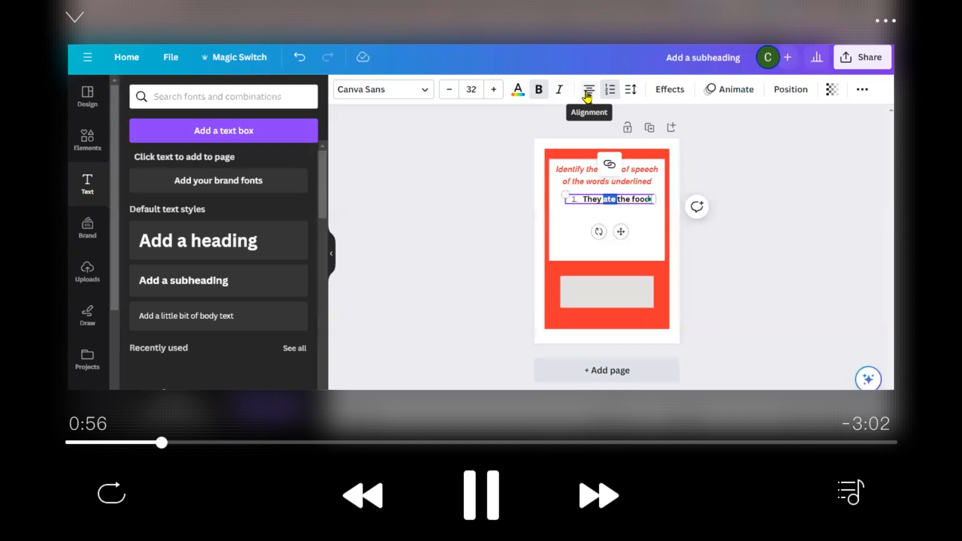
{"action": "left_click", "coordinate": [553, 98]}
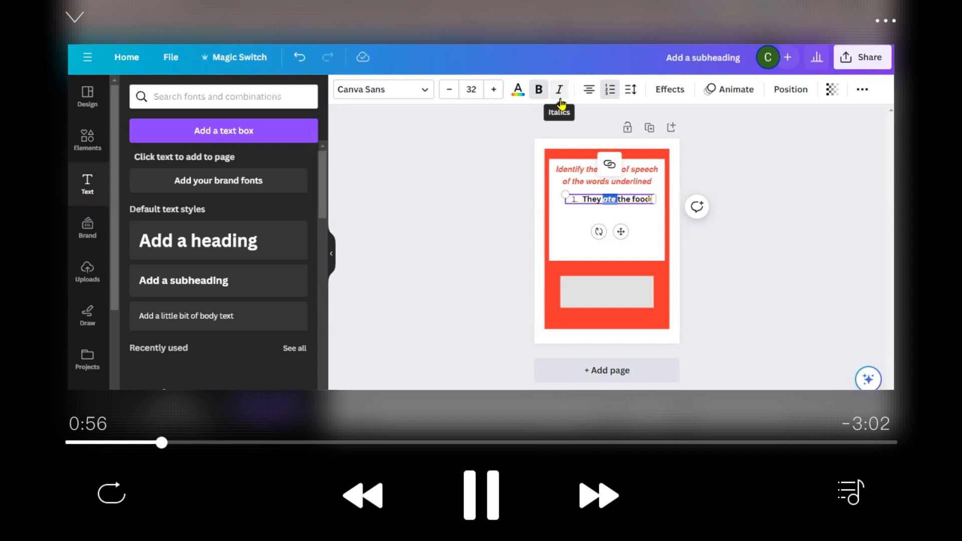
{"action": "left_click", "coordinate": [594, 219]}
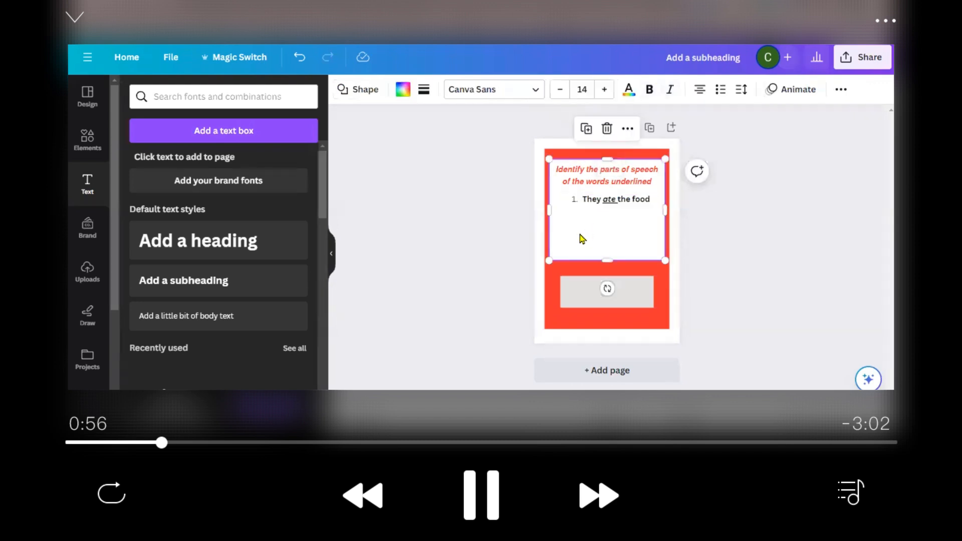
Widen the numbered list's text box to the edge of the white rectangle.
{"action": "left_click", "coordinate": [652, 202]}
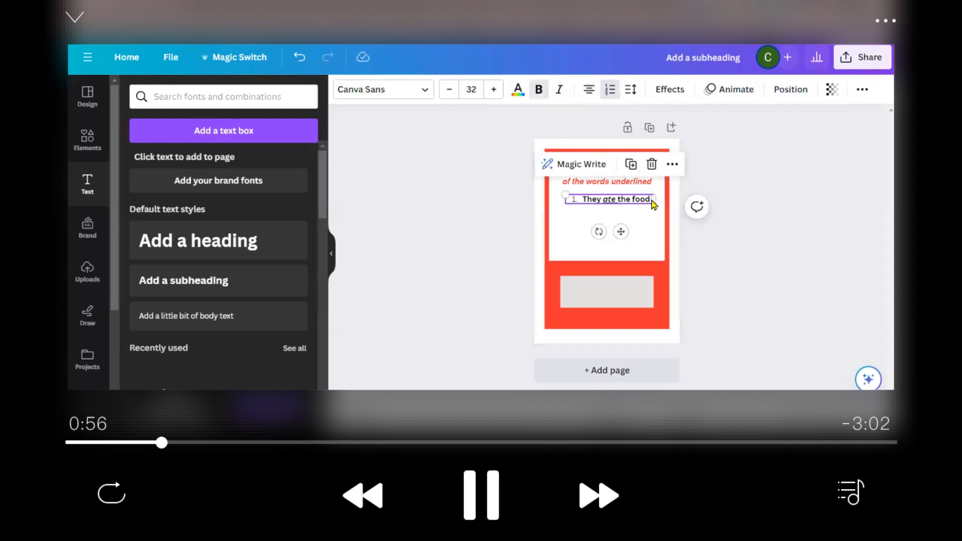
{"action": "left_click", "coordinate": [652, 202]}
{"action": "left_click", "coordinate": [652, 201]}
{"action": "left_click_drag", "start_coordinate": [654, 199], "coordinate": [665, 200]}
Add "That is my house" as the second item of the numbered list.
{"action": "left_click", "coordinate": [657, 202]}
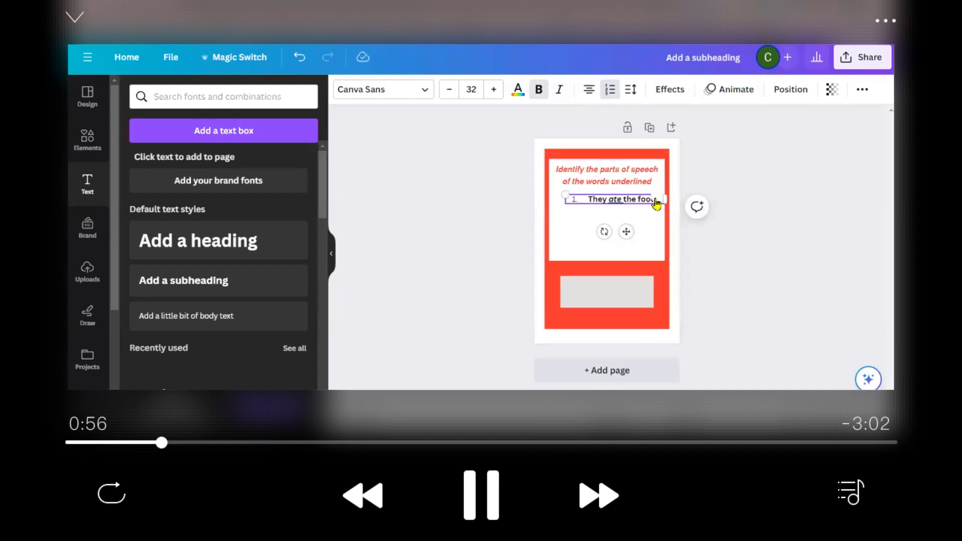
{"action": "key", "text": "Return"}
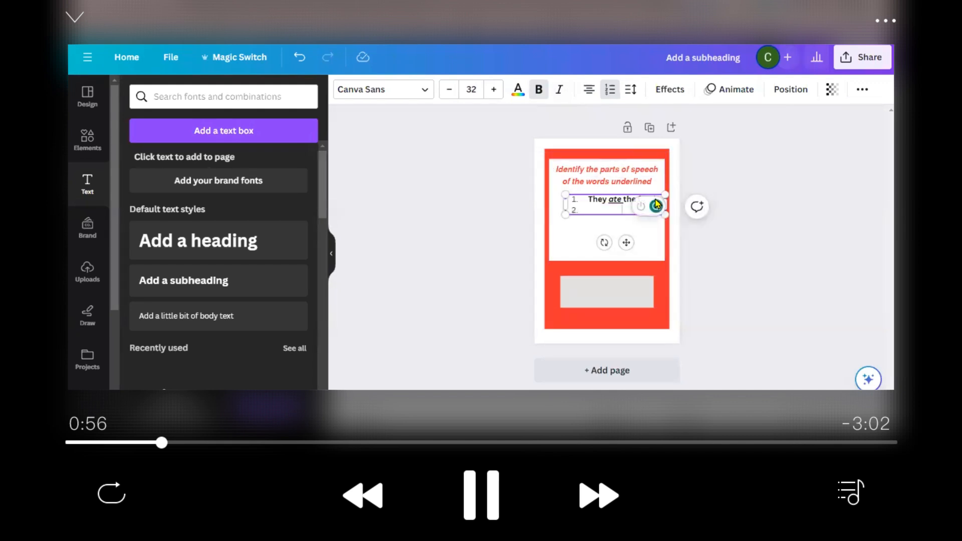
{"action": "type", "text": "She"}
{"action": "key", "text": "BackSpace"}
{"action": "key", "text": "BackSpace"}
{"action": "type", "text": "That is my house"}
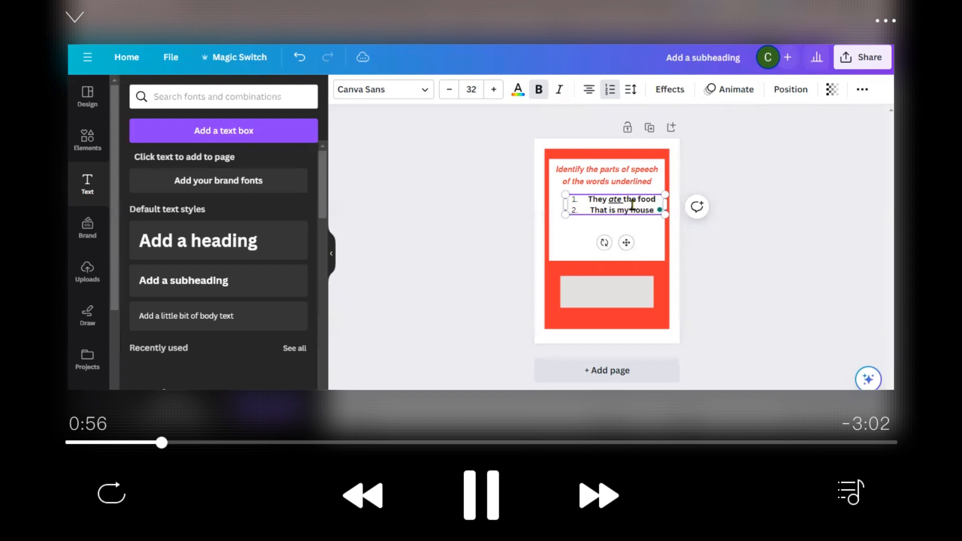
Underline the word "That" in the second sentence and start a third numbered item.
{"action": "left_click_drag", "start_coordinate": [591, 210], "coordinate": [609, 209]}
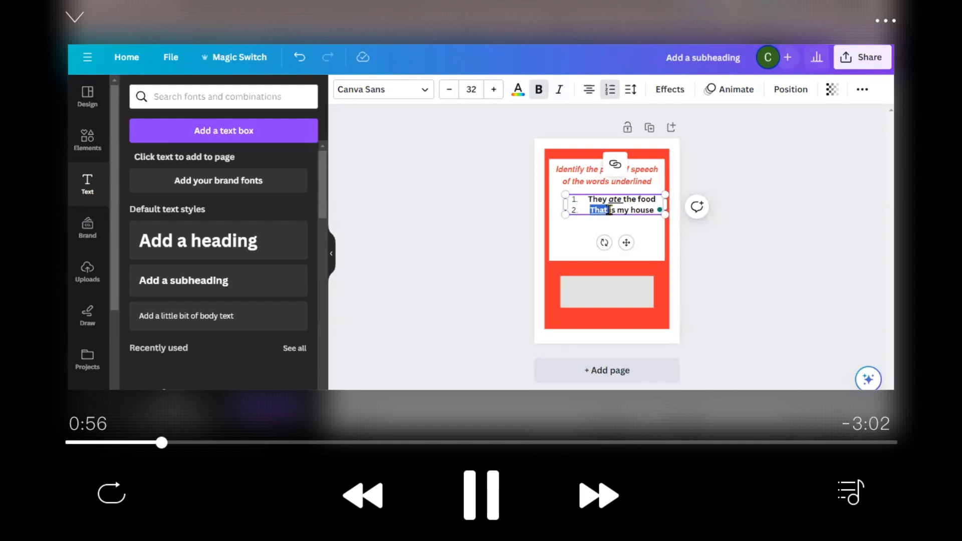
{"action": "key", "text": "ctrl+u"}
{"action": "left_click", "coordinate": [654, 211]}
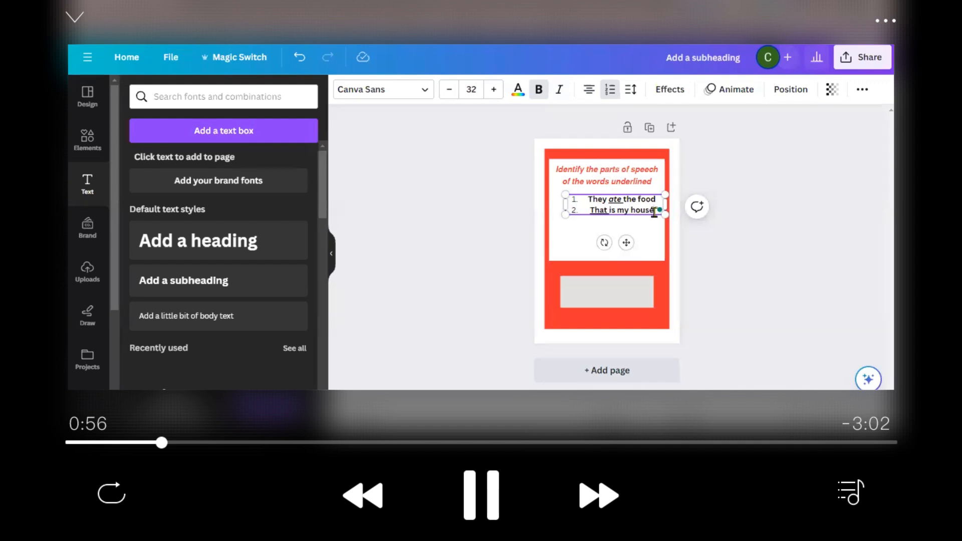
{"action": "key", "text": "Return"}
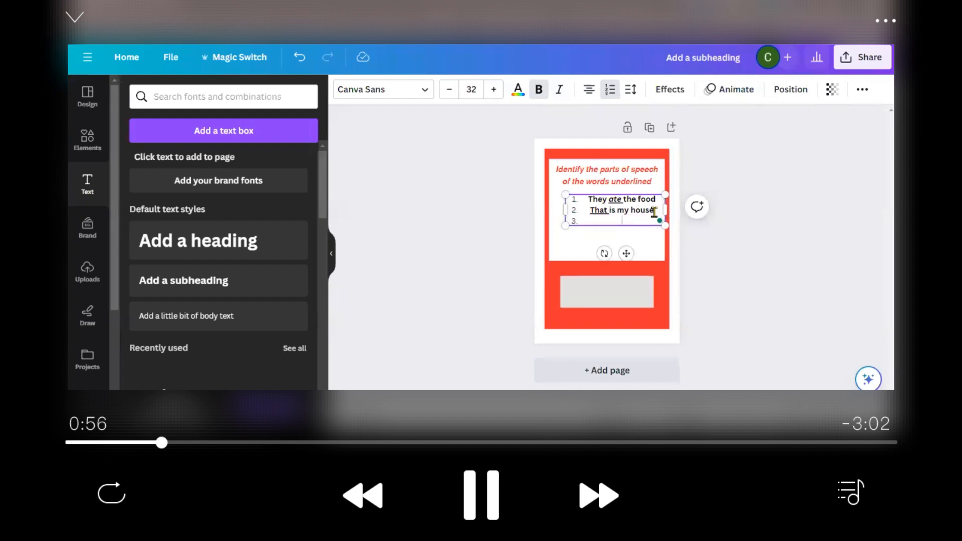
Add "That house is mine" with "That" underlined as the third item and fit the list's text box to the white rectangle.
{"action": "type", "text": "That house is mine."}
{"action": "left_click_drag", "start_coordinate": [586, 219], "coordinate": [603, 222]}
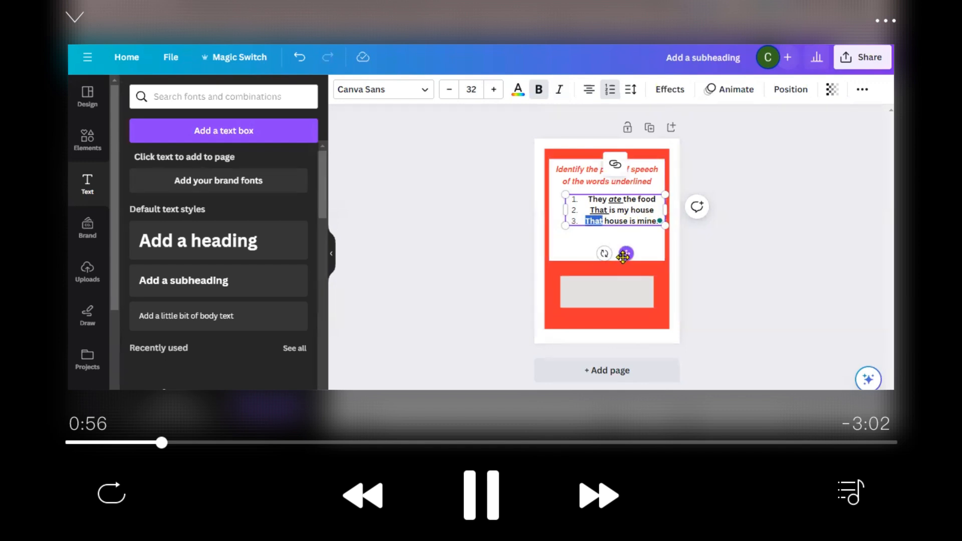
{"action": "left_click_drag", "start_coordinate": [623, 256], "coordinate": [612, 253]}
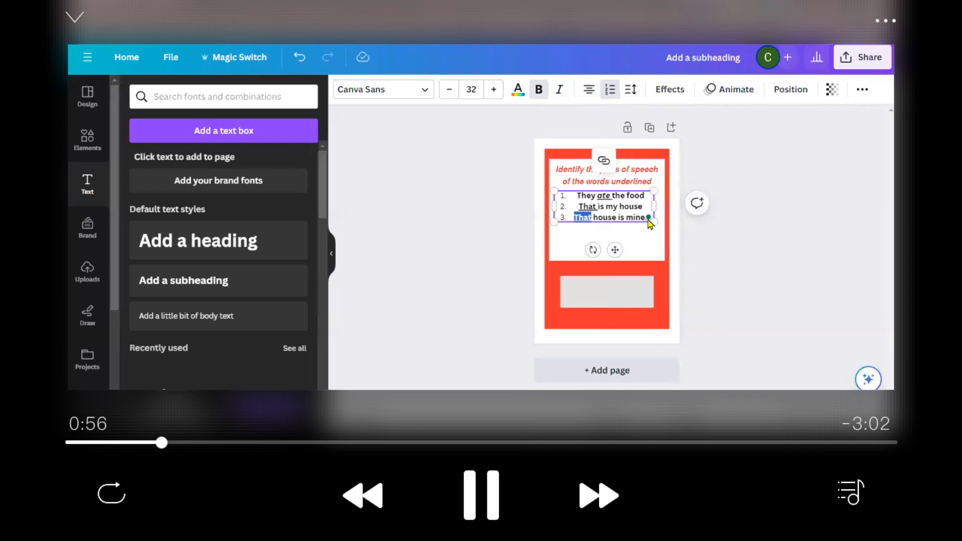
{"action": "left_click_drag", "start_coordinate": [654, 207], "coordinate": [666, 207]}
Remove the third sentence's period and add "My house is beautiful" and "This is mine." as the fourth and fifth items.
{"action": "left_click", "coordinate": [651, 219]}
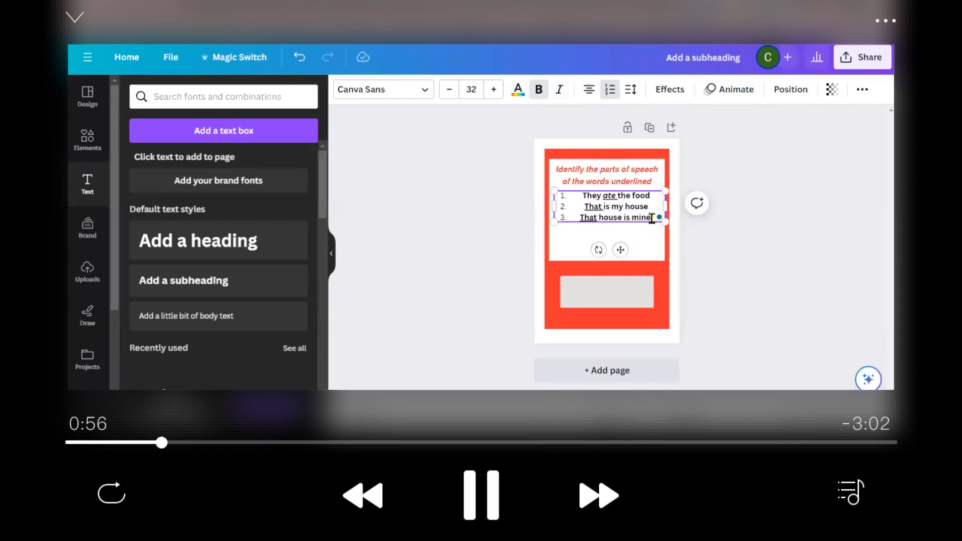
{"action": "key", "text": "Return"}
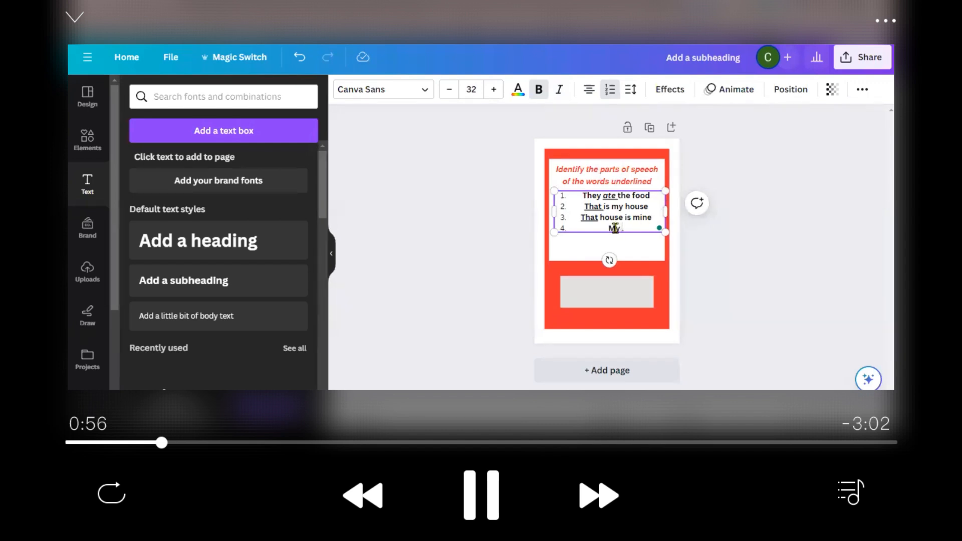
{"action": "type", "text": "My house is beautiful"}
{"action": "key", "text": "Return"}
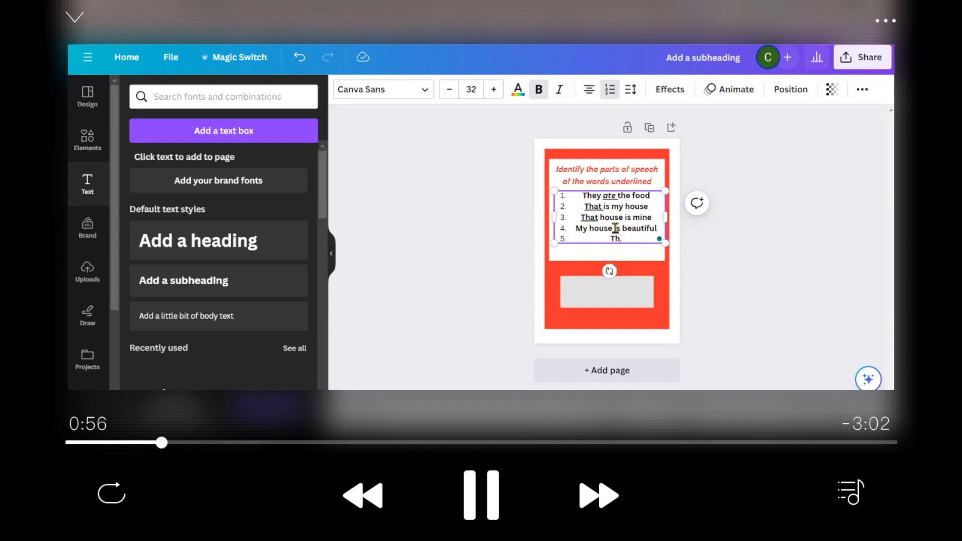
{"action": "type", "text": "This is mine."}
Underline "My" in the fourth sentence and "This" in the fifth sentence.
{"action": "left_click_drag", "start_coordinate": [576, 228], "coordinate": [588, 232]}
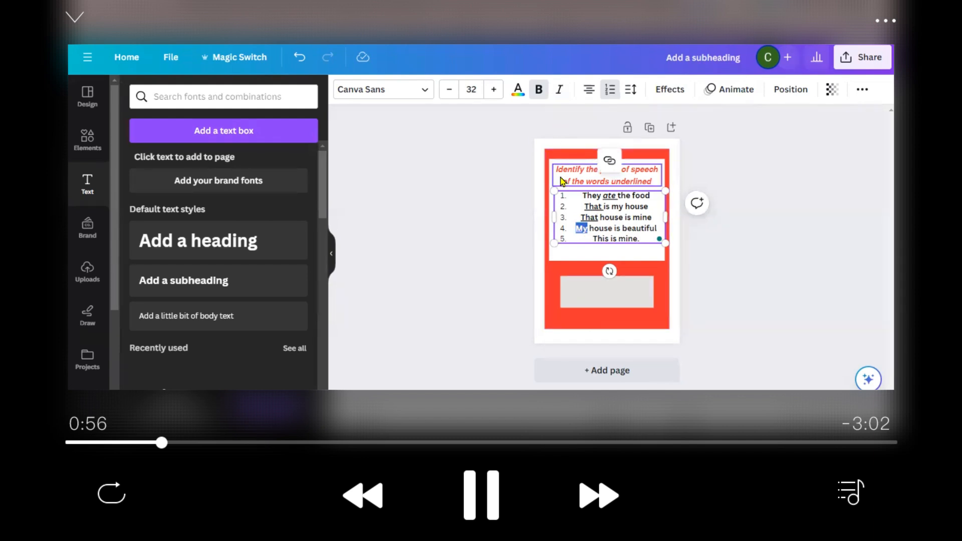
{"action": "left_click", "coordinate": [595, 239]}
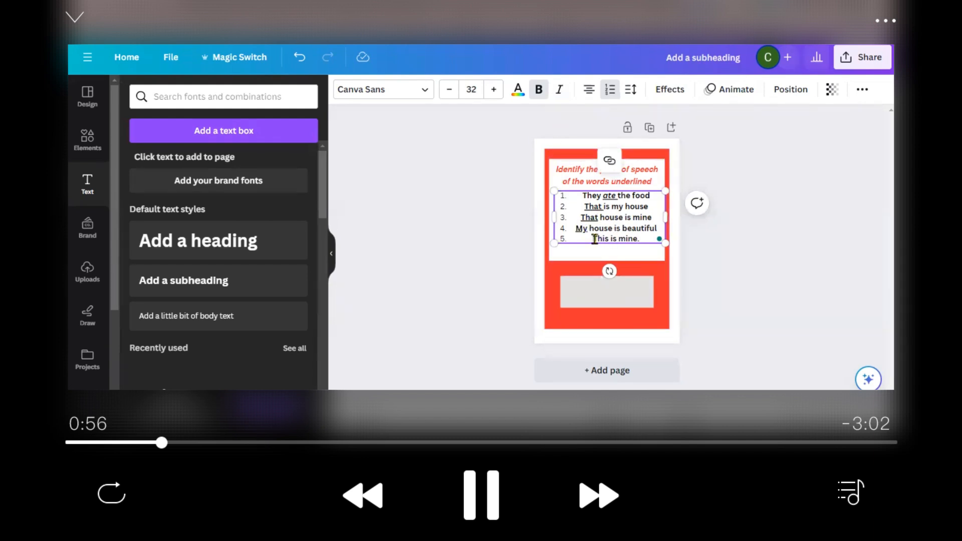
{"action": "left_click_drag", "start_coordinate": [594, 239], "coordinate": [609, 239]}
Enlarge the grey rectangle in width and height so it nearly fills the red area below the white rectangle.
{"action": "left_click", "coordinate": [586, 308]}
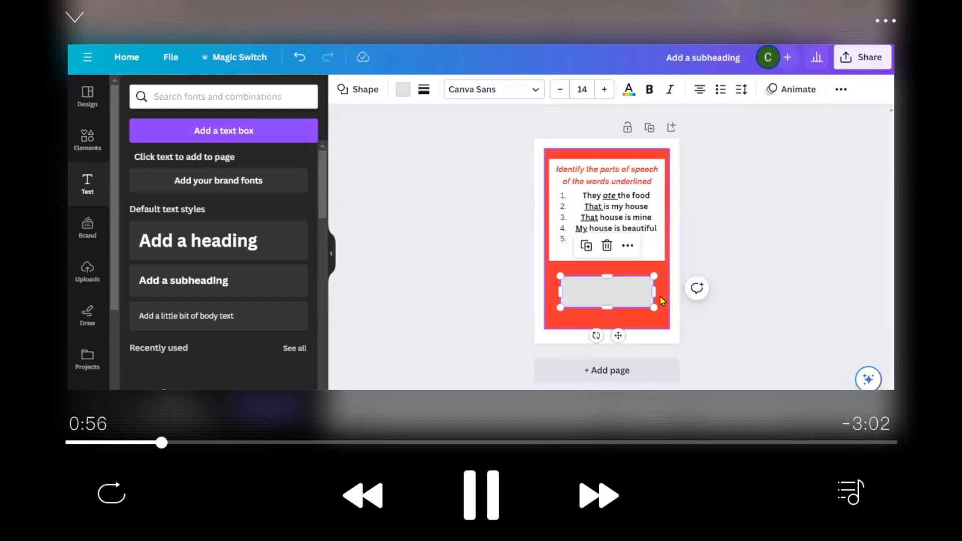
{"action": "left_click_drag", "start_coordinate": [654, 292], "coordinate": [663, 295]}
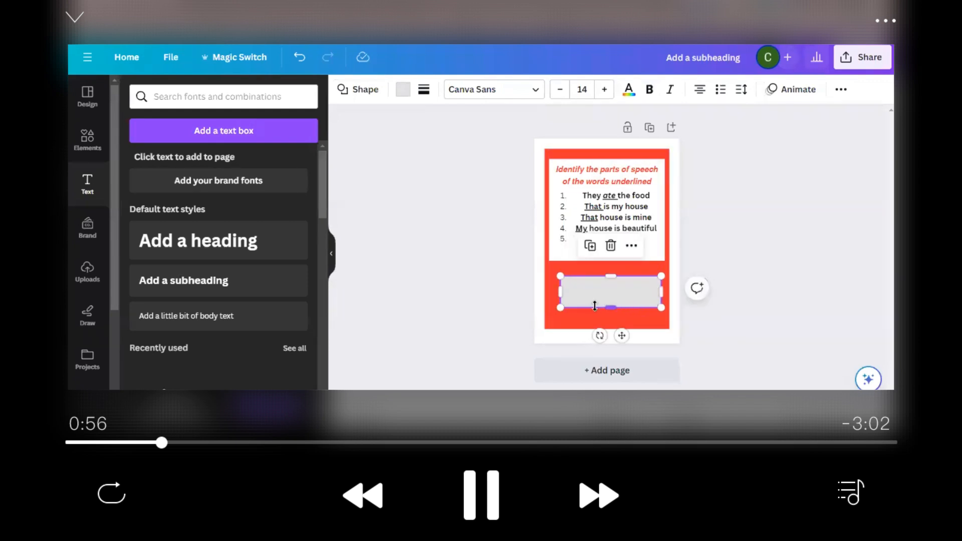
{"action": "left_click_drag", "start_coordinate": [560, 292], "coordinate": [555, 291]}
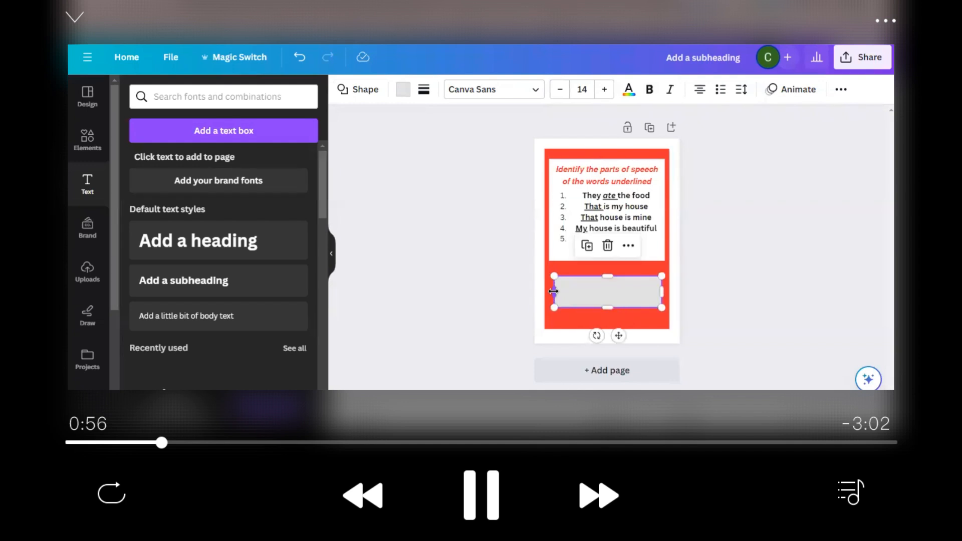
{"action": "left_click_drag", "start_coordinate": [619, 335], "coordinate": [620, 330]}
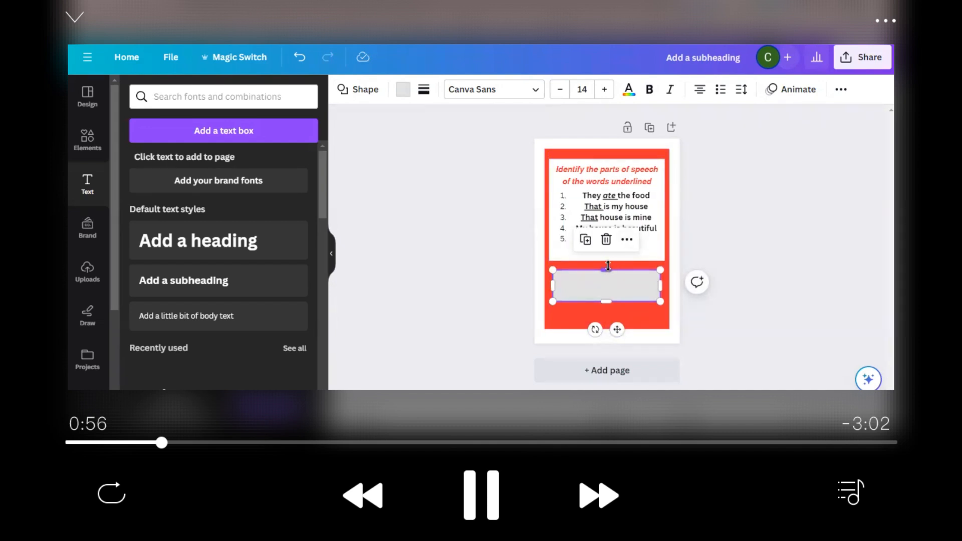
{"action": "left_click_drag", "start_coordinate": [608, 266], "coordinate": [610, 262]}
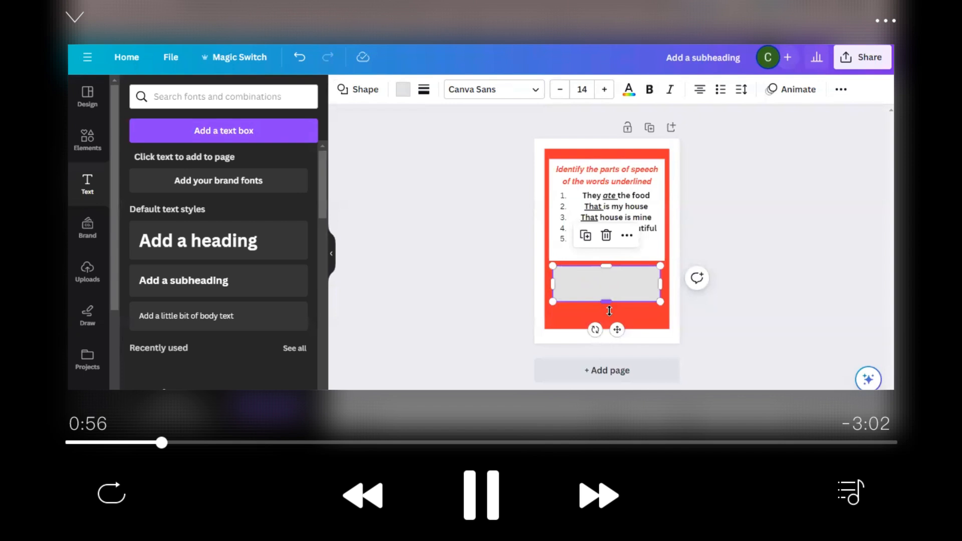
{"action": "mouse_move", "coordinate": [610, 311]}
{"action": "left_mouse_down"}
{"action": "mouse_move", "coordinate": [607, 328]}
{"action": "mouse_move", "coordinate": [606, 317]}
{"action": "left_mouse_up"}
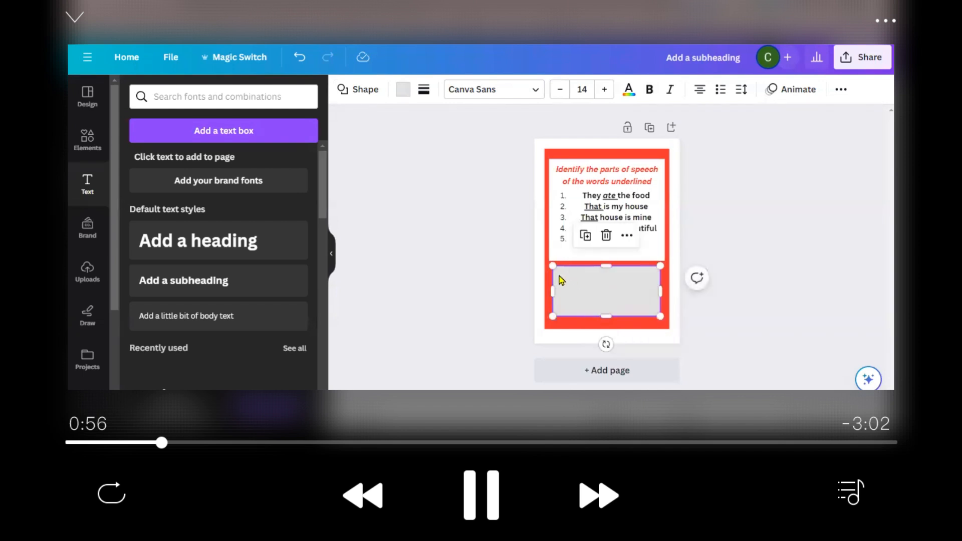
Add a subheading reading "My answers" at the top of the grey rectangle.
{"action": "left_click", "coordinate": [150, 281]}
{"action": "left_click_drag", "start_coordinate": [617, 352], "coordinate": [612, 309]}
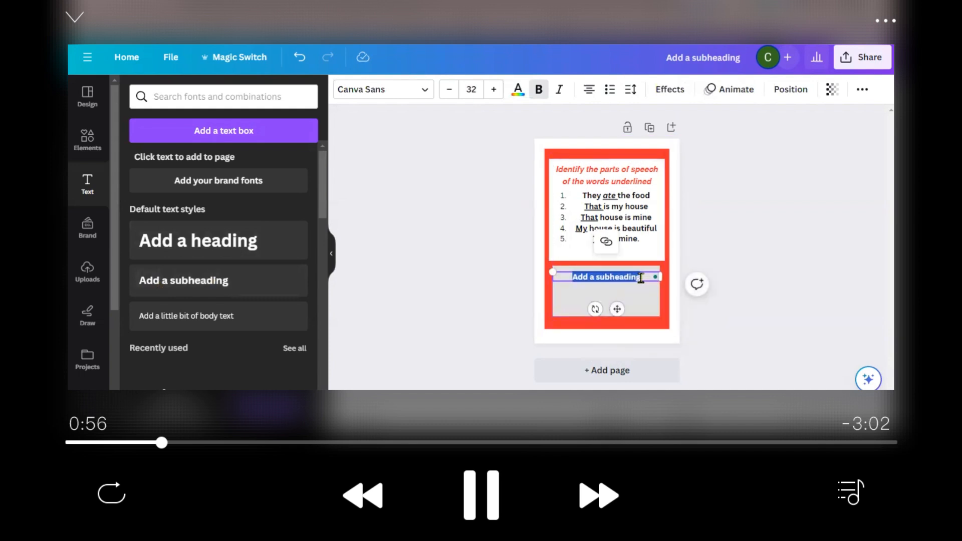
{"action": "key", "text": "BackSpace"}
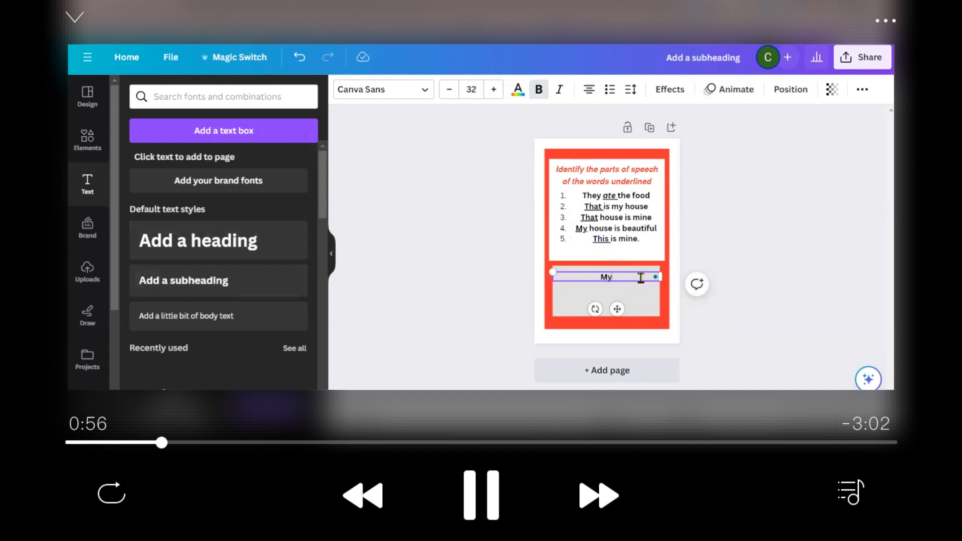
{"action": "type", "text": "My answers"}
Format the "My answers" heading in the document's red, Helvetica World font and italics.
{"action": "left_click_drag", "start_coordinate": [585, 278], "coordinate": [632, 278]}
{"action": "left_click", "coordinate": [519, 91]}
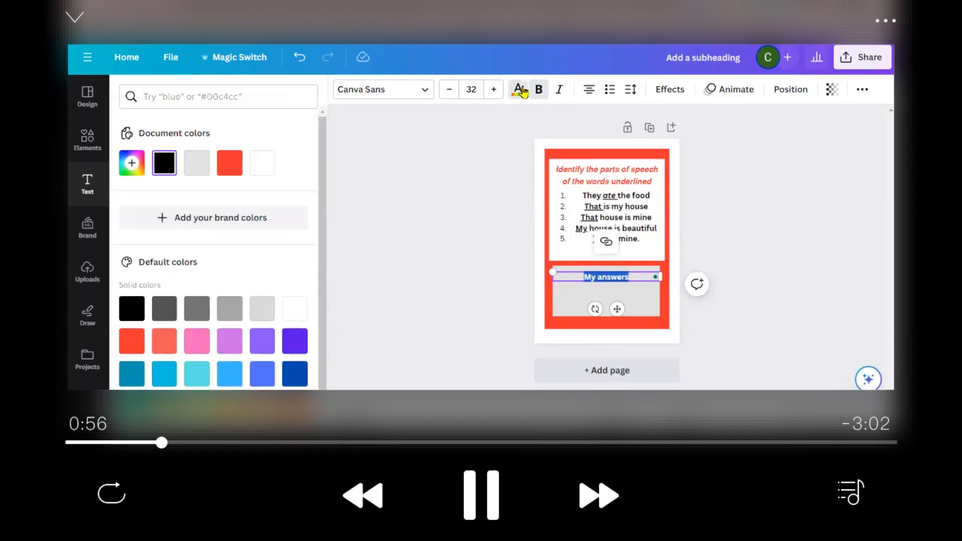
{"action": "left_click", "coordinate": [235, 163]}
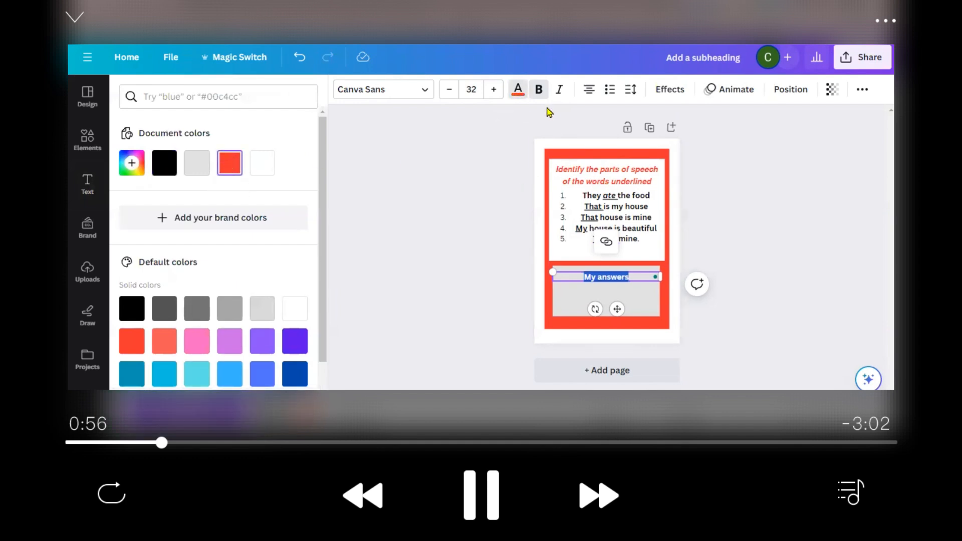
{"action": "left_click", "coordinate": [425, 96]}
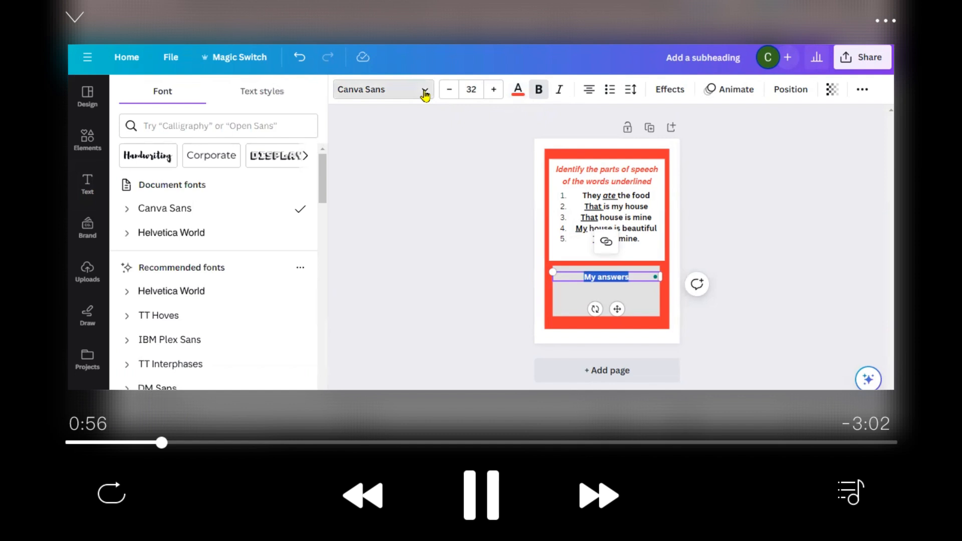
{"action": "left_click", "coordinate": [217, 230]}
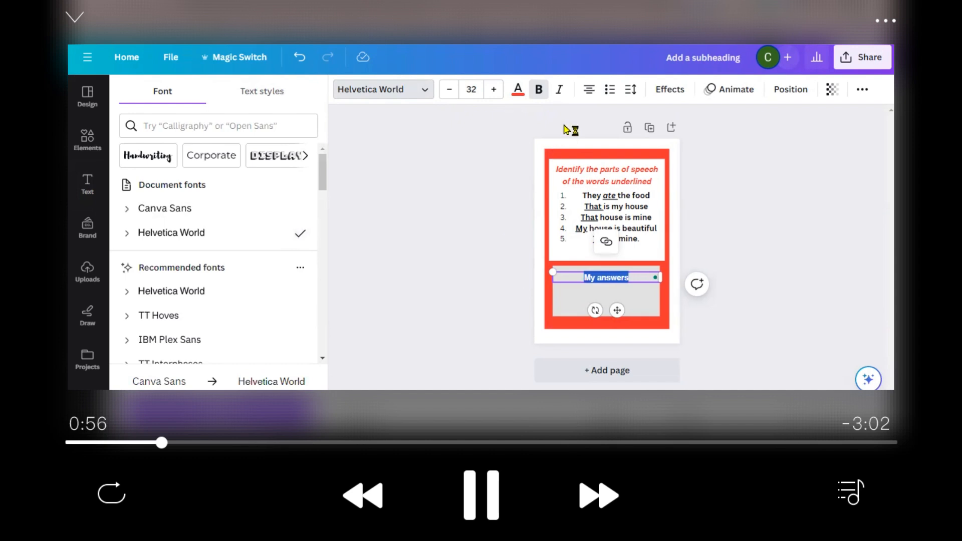
{"action": "left_click", "coordinate": [560, 89]}
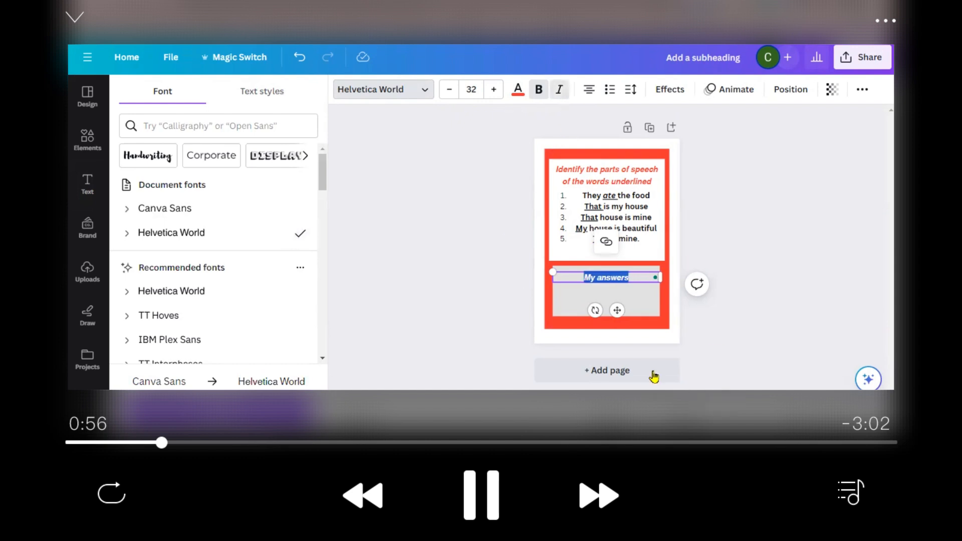
{"action": "left_click", "coordinate": [644, 295]}
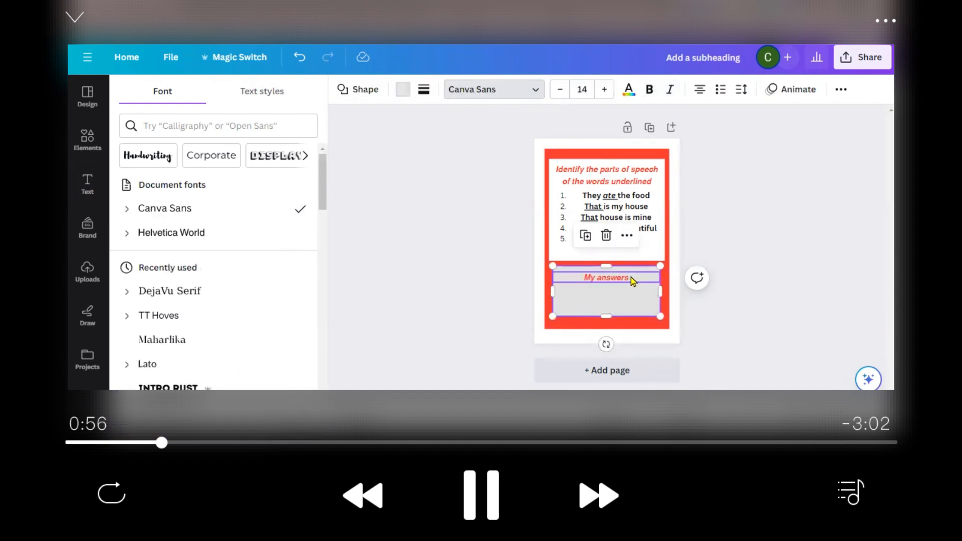
Add body text under "My answers" as a numbered list with four blank answer lines made of underscores.
{"action": "left_click", "coordinate": [99, 190]}
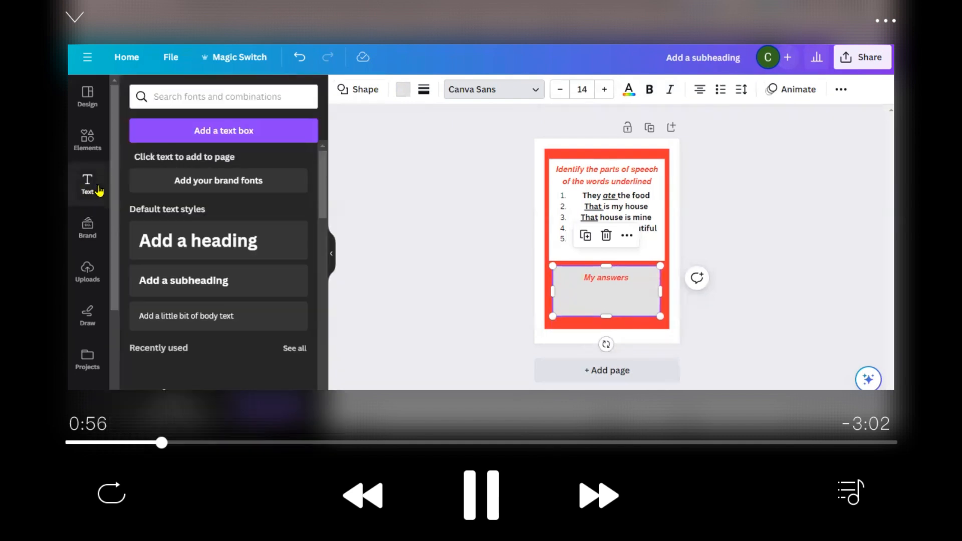
{"action": "left_click", "coordinate": [182, 316]}
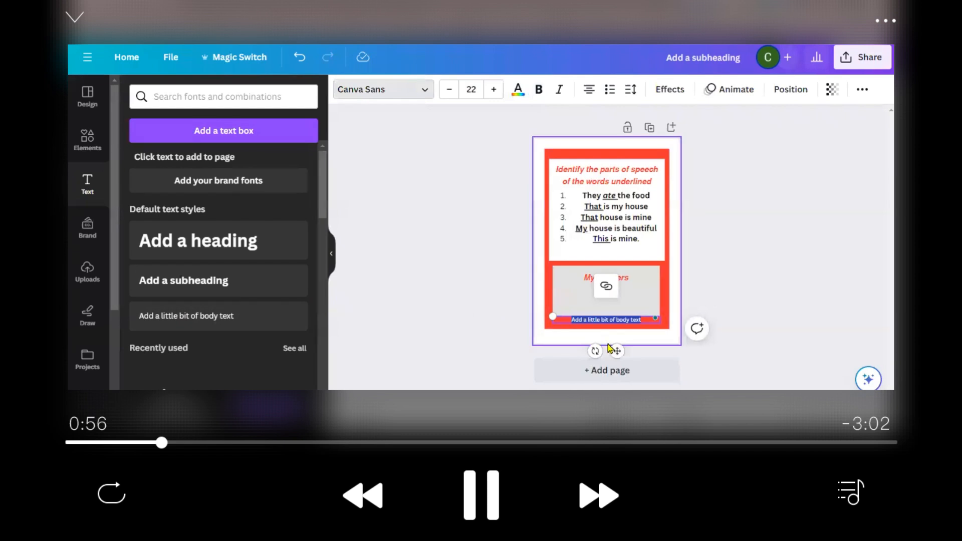
{"action": "left_click_drag", "start_coordinate": [613, 347], "coordinate": [621, 317]}
{"action": "key", "text": "BackSpace"}
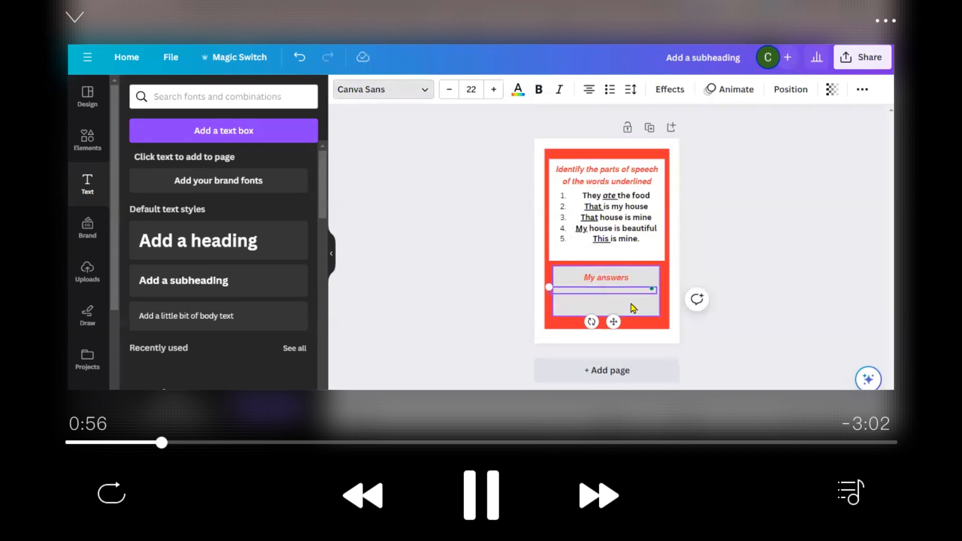
{"action": "key", "text": "ctrl+shift+7"}
{"action": "key", "text": "Return"}
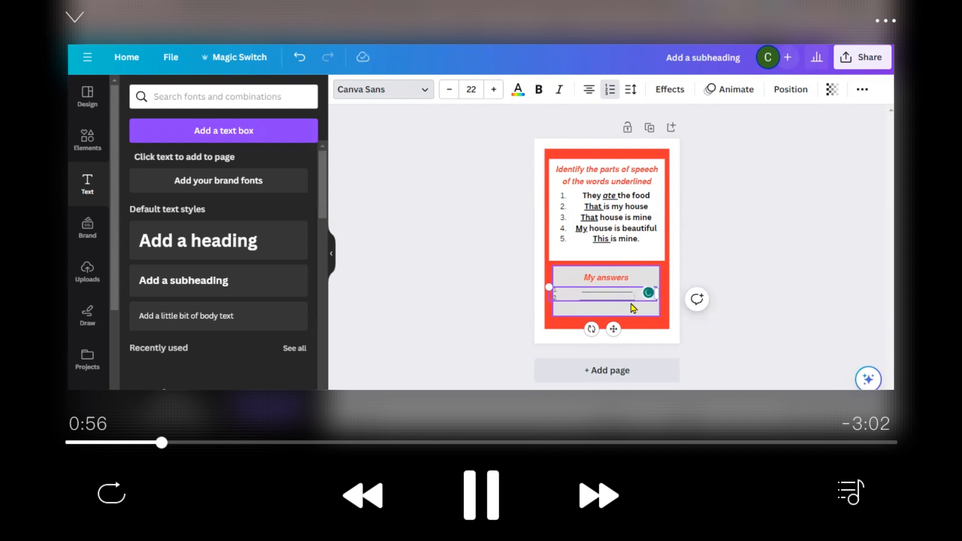
{"action": "key", "text": "Return"}
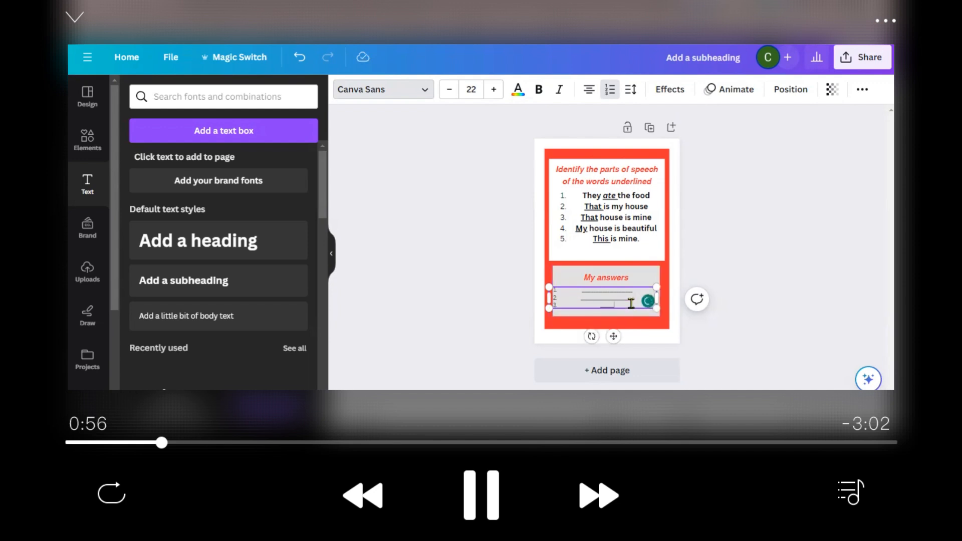
{"action": "key", "text": "Return"}
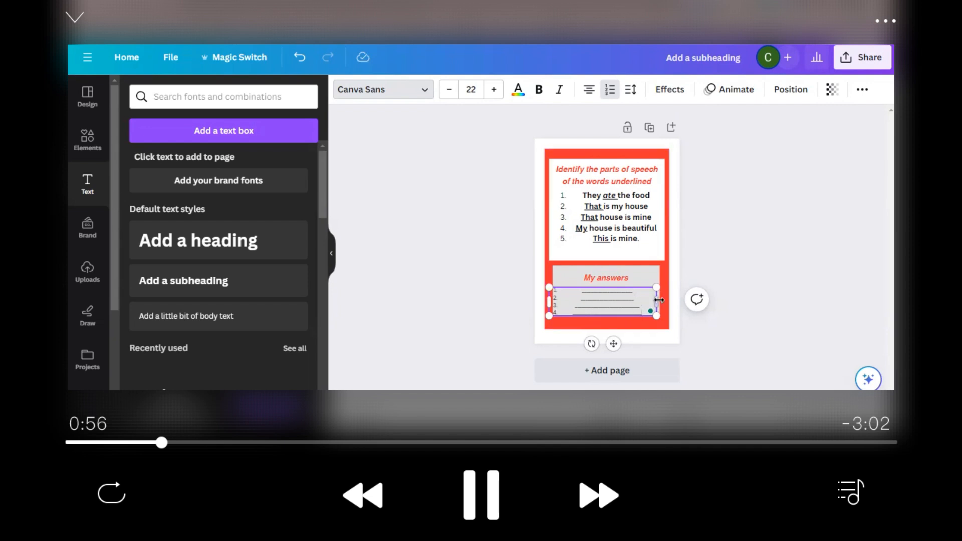
Extend the grey rectangle downward and add a fifth numbered blank line to the answer list.
{"action": "left_click", "coordinate": [653, 276]}
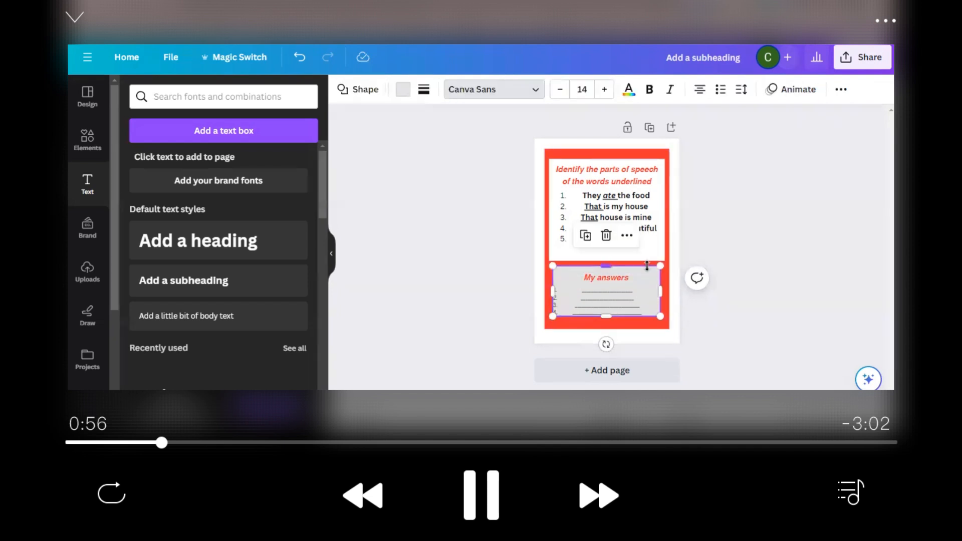
{"action": "left_click_drag", "start_coordinate": [605, 316], "coordinate": [605, 325]}
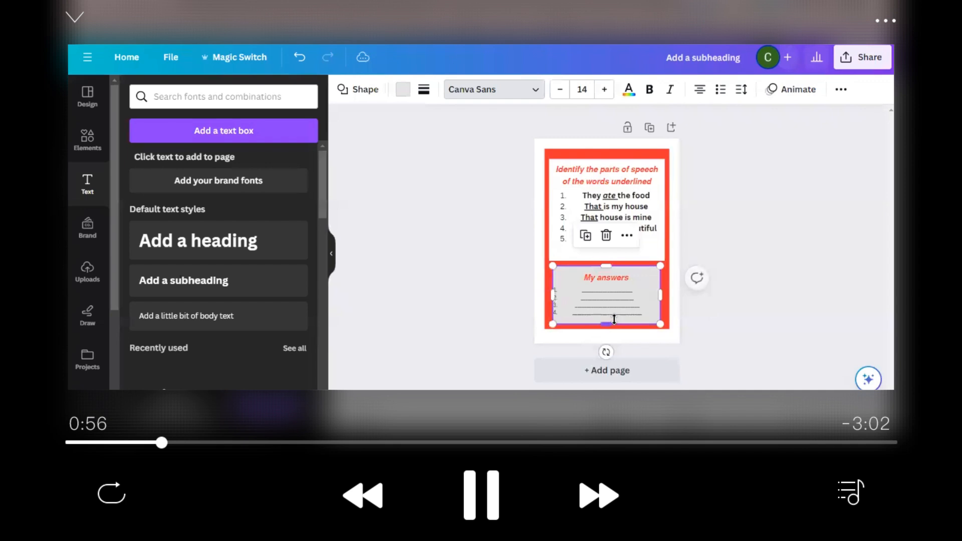
{"action": "left_click", "coordinate": [643, 314]}
{"action": "left_click", "coordinate": [648, 315]}
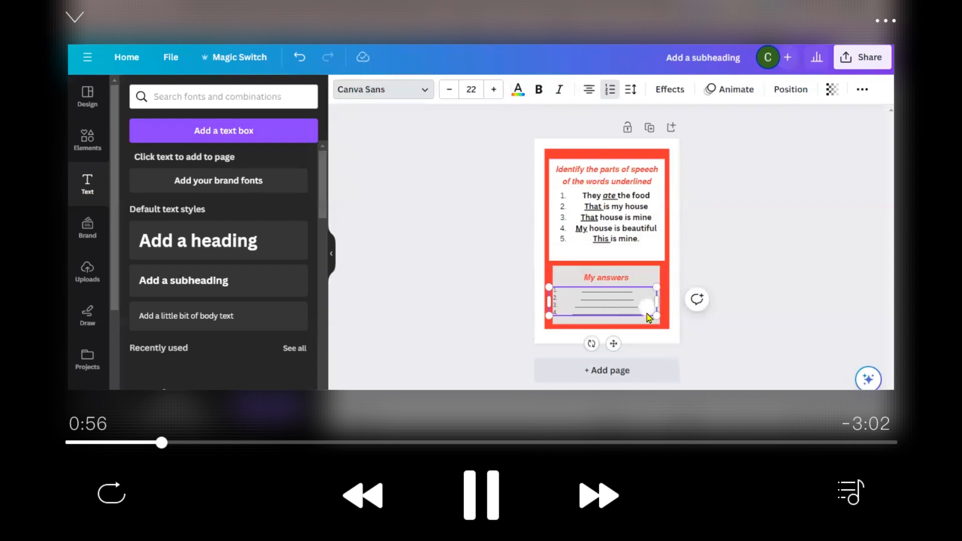
{"action": "key", "text": "Return"}
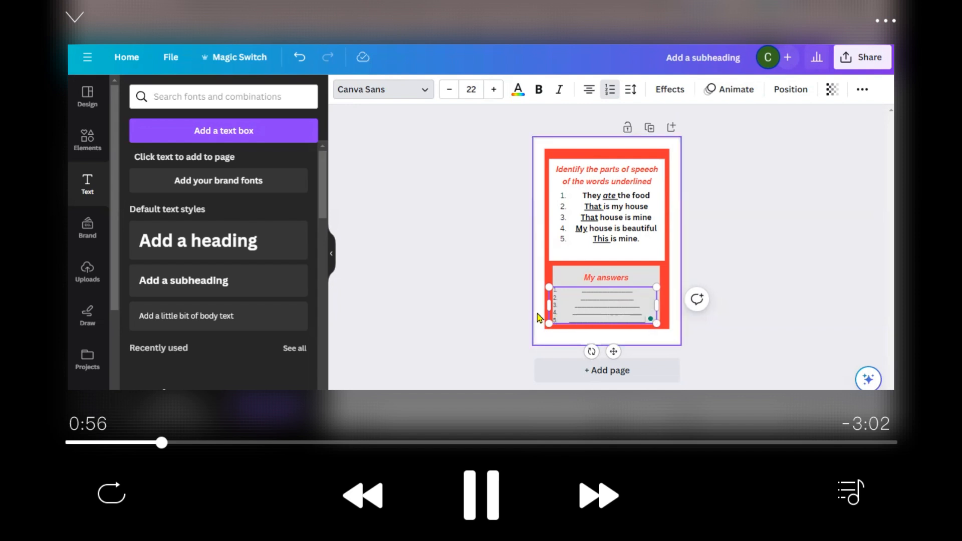
Narrow the answer list's text box to fit inside the grey rectangle, and shift the list and its heading slightly up.
{"action": "left_click_drag", "start_coordinate": [549, 305], "coordinate": [554, 303]}
{"action": "left_click", "coordinate": [642, 268]}
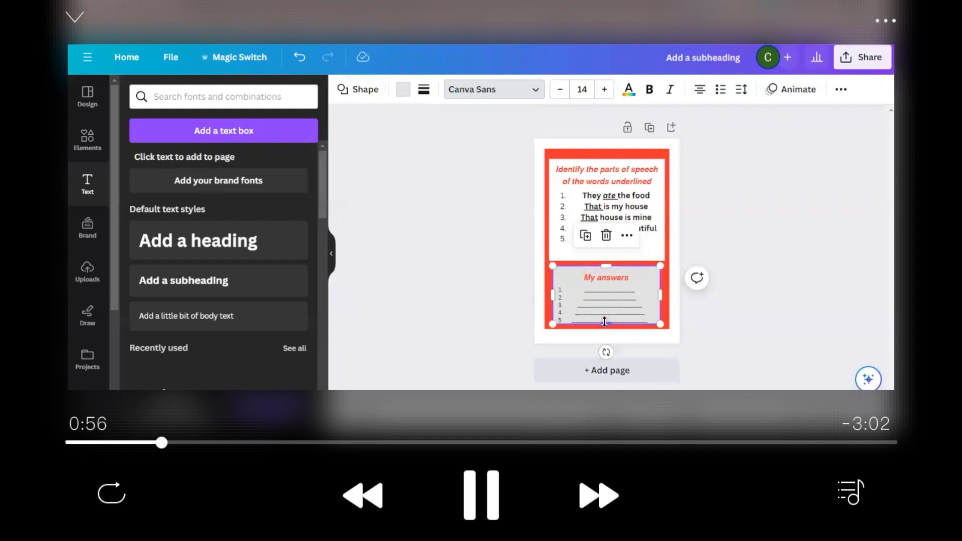
{"action": "left_click", "coordinate": [610, 282]}
{"action": "left_click_drag", "start_coordinate": [617, 310], "coordinate": [636, 299]}
{"action": "left_click", "coordinate": [636, 307]}
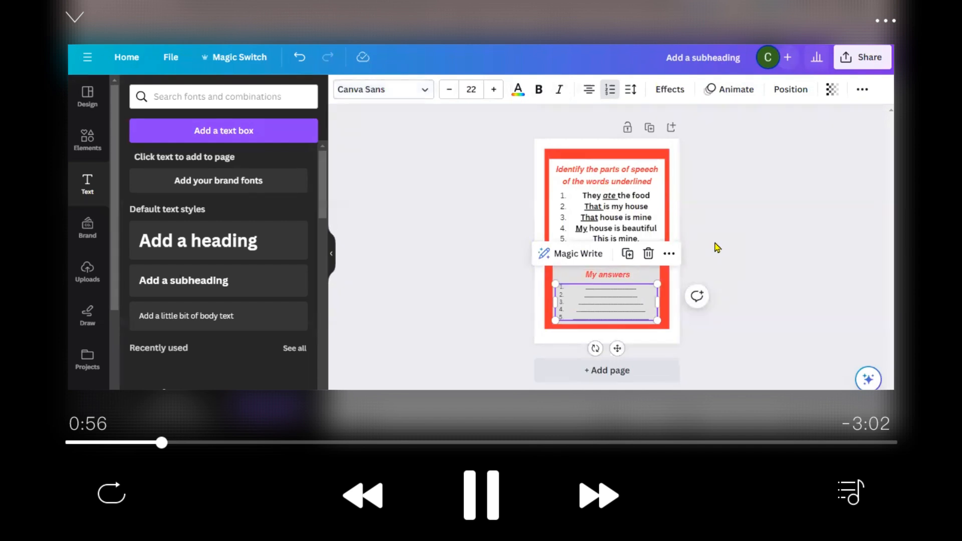
{"action": "left_click", "coordinate": [676, 211]}
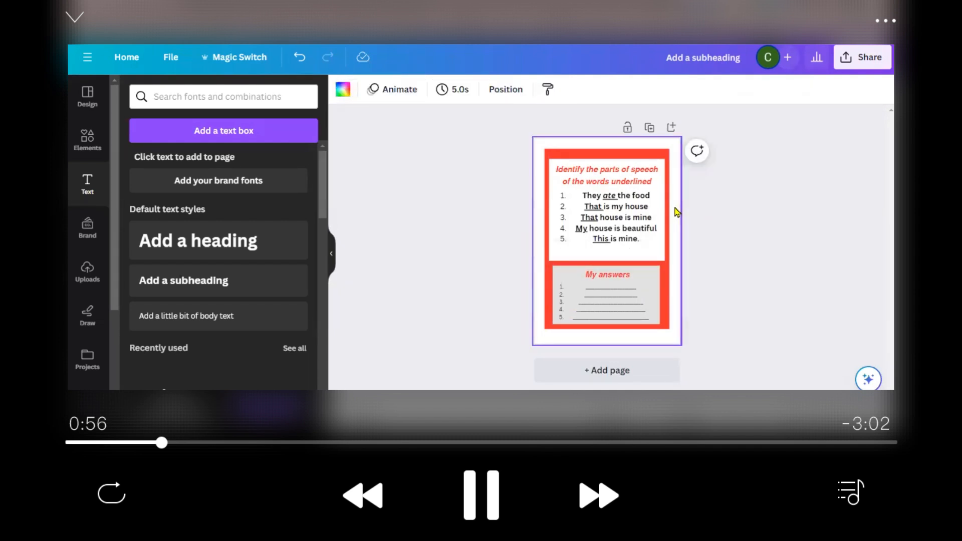
Add the recently used classroom graphic of a teacher with pupils to the worksheet, and undo the extra Santa graphic.
{"action": "left_click", "coordinate": [87, 142]}
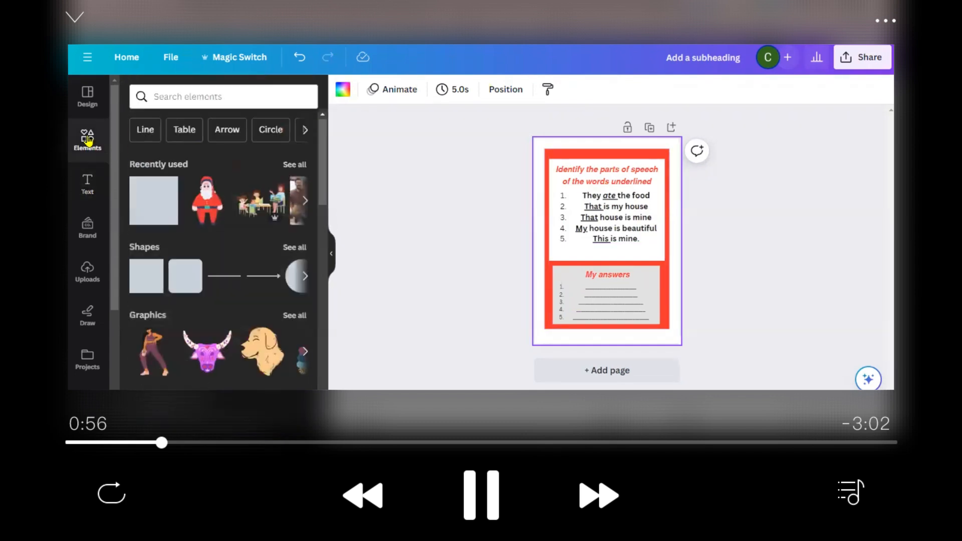
{"action": "double_click", "coordinate": [259, 204]}
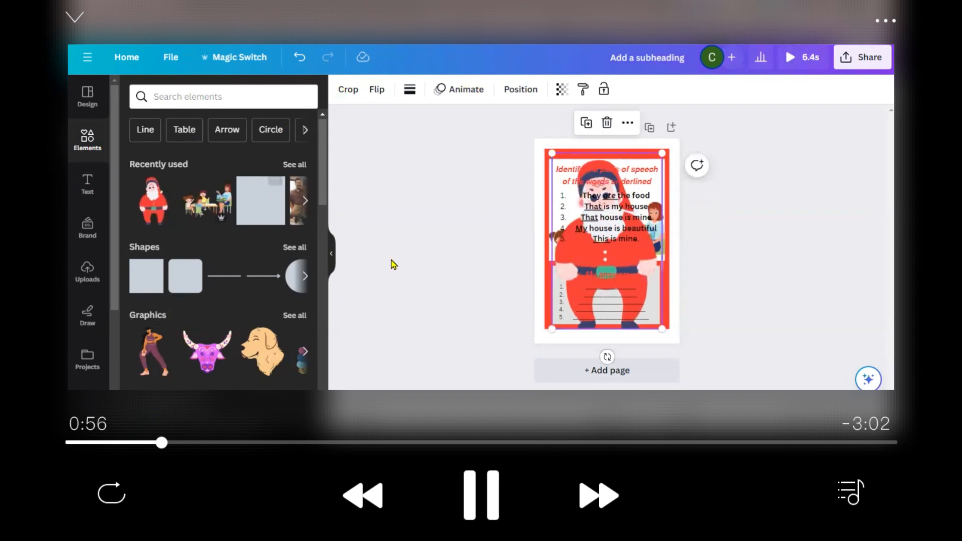
{"action": "left_click", "coordinate": [295, 57]}
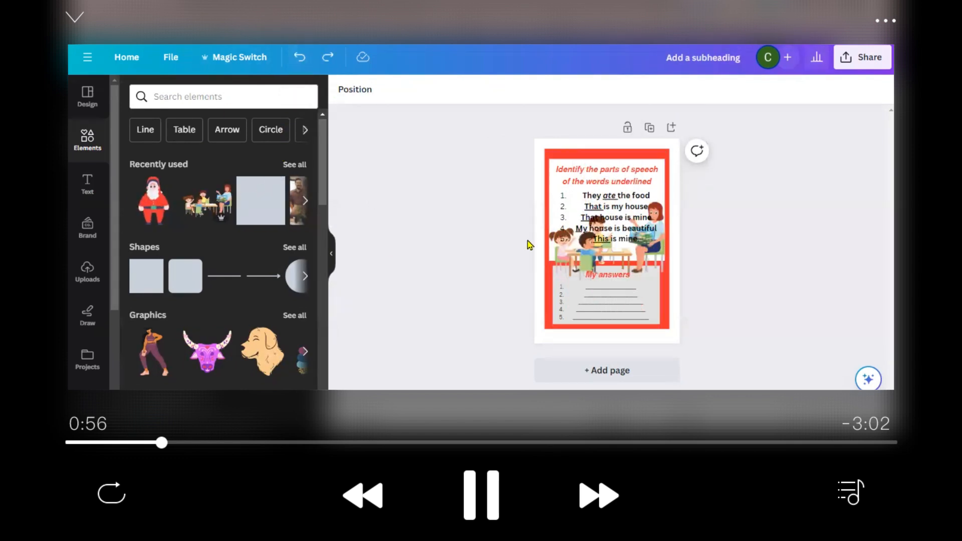
Shrink the classroom graphic and place it over the red frame's right edge, just above the "My answers" box.
{"action": "left_click", "coordinate": [561, 250]}
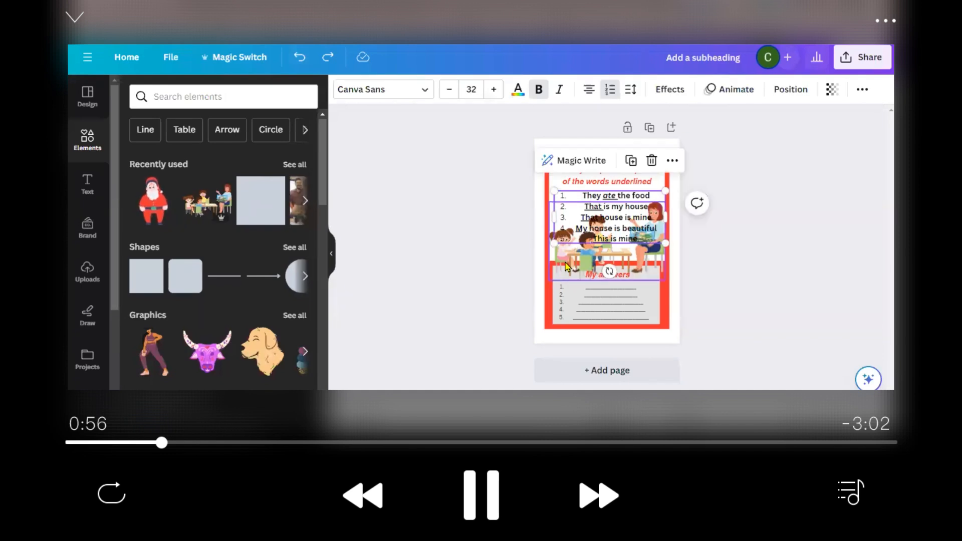
{"action": "left_click", "coordinate": [565, 266]}
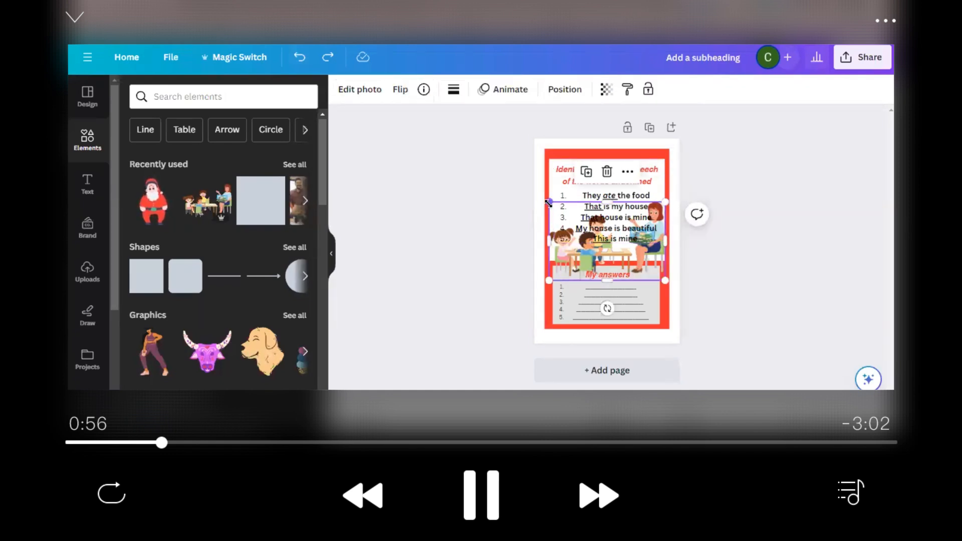
{"action": "left_click_drag", "start_coordinate": [549, 202], "coordinate": [662, 260]}
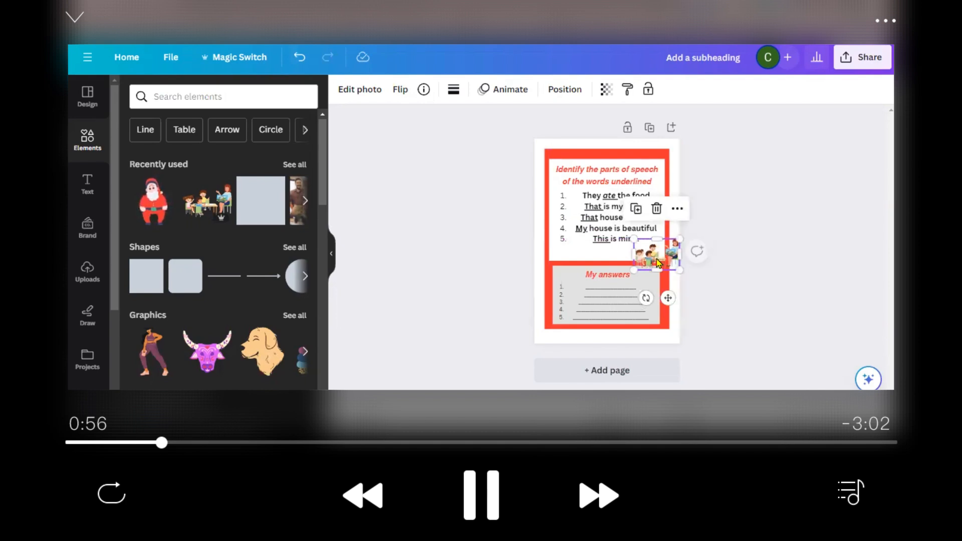
{"action": "left_click", "coordinate": [709, 173]}
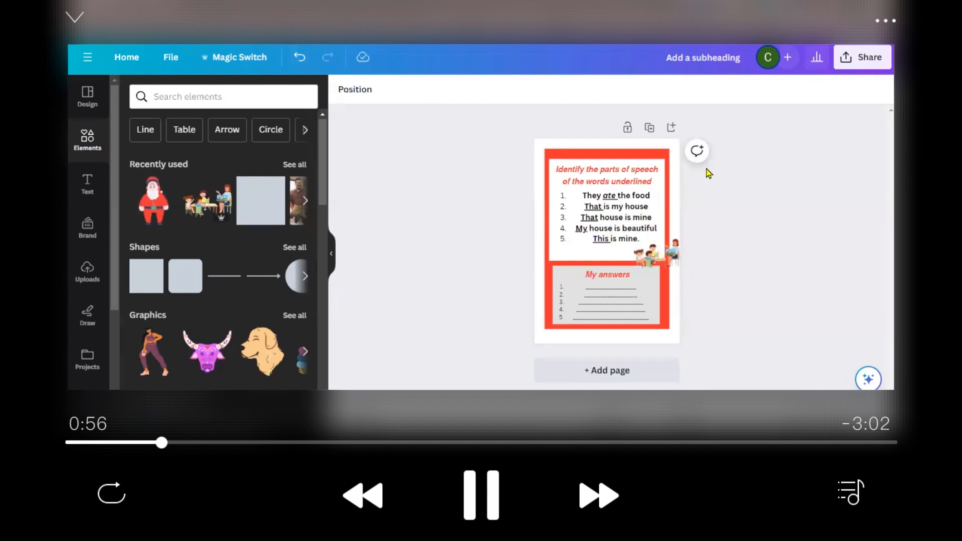
Add a second small classroom graphic and place it over the red frame's left edge, level with the first one.
{"action": "left_click", "coordinate": [227, 200]}
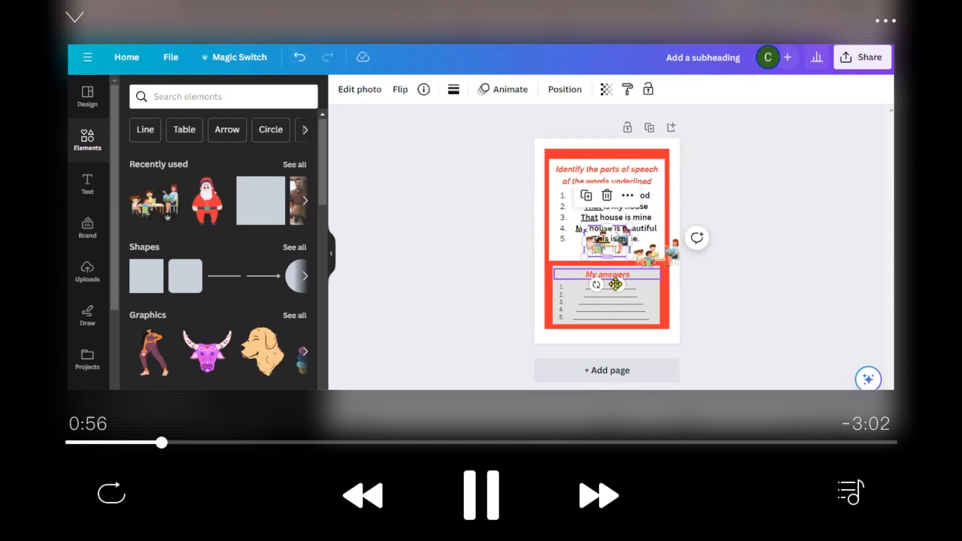
{"action": "left_click_drag", "start_coordinate": [616, 284], "coordinate": [571, 299]}
{"action": "left_click", "coordinate": [674, 302]}
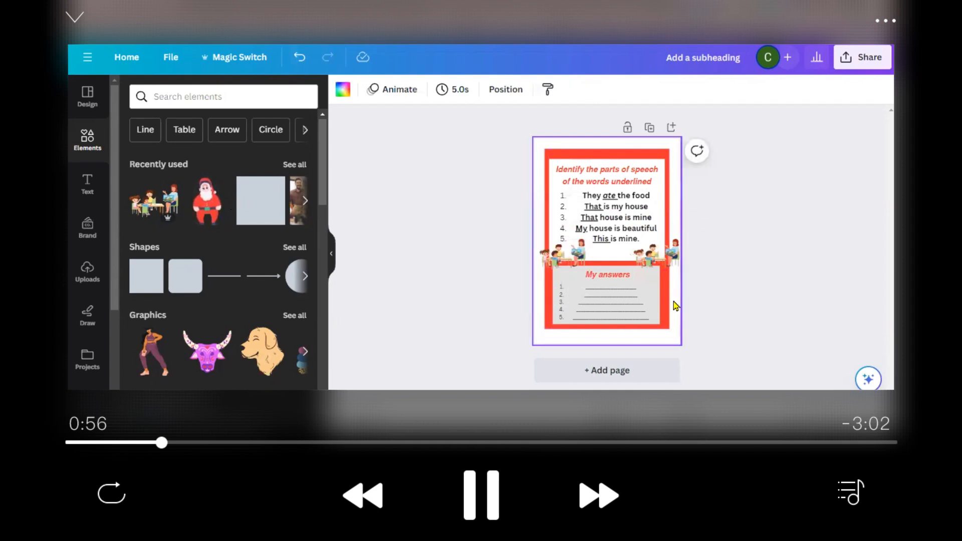
{"action": "left_click", "coordinate": [572, 258]}
{"action": "left_click_drag", "start_coordinate": [572, 259], "coordinate": [571, 257]}
{"action": "left_click", "coordinate": [675, 208]}
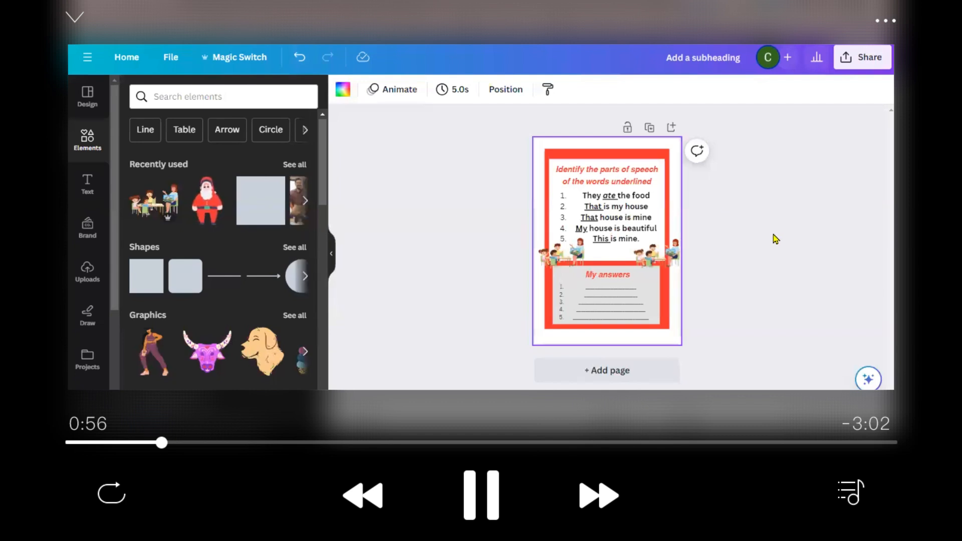
Download the worksheet as a PDF Standard file.
{"action": "left_click", "coordinate": [864, 59]}
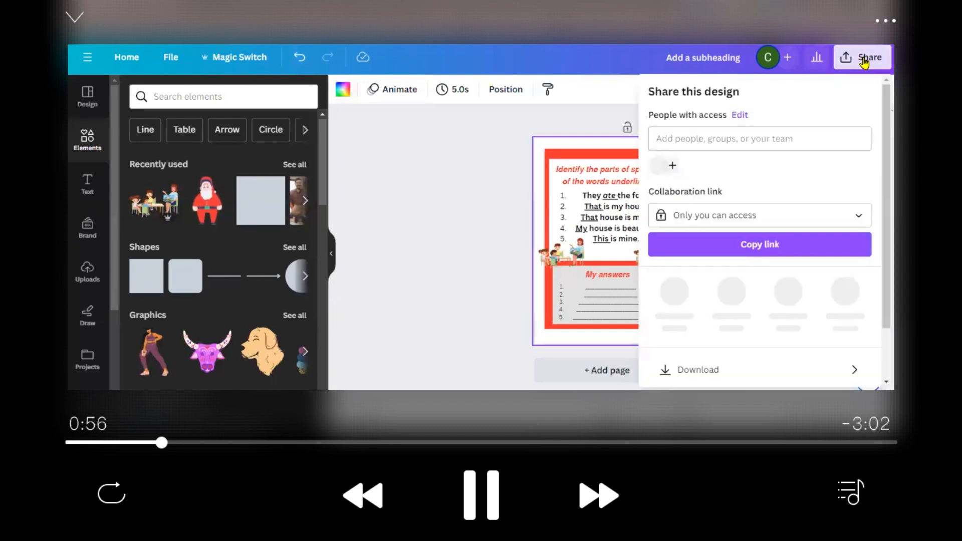
{"action": "scroll", "coordinate": [868, 263], "scroll_direction": "down", "scroll_amount": 1}
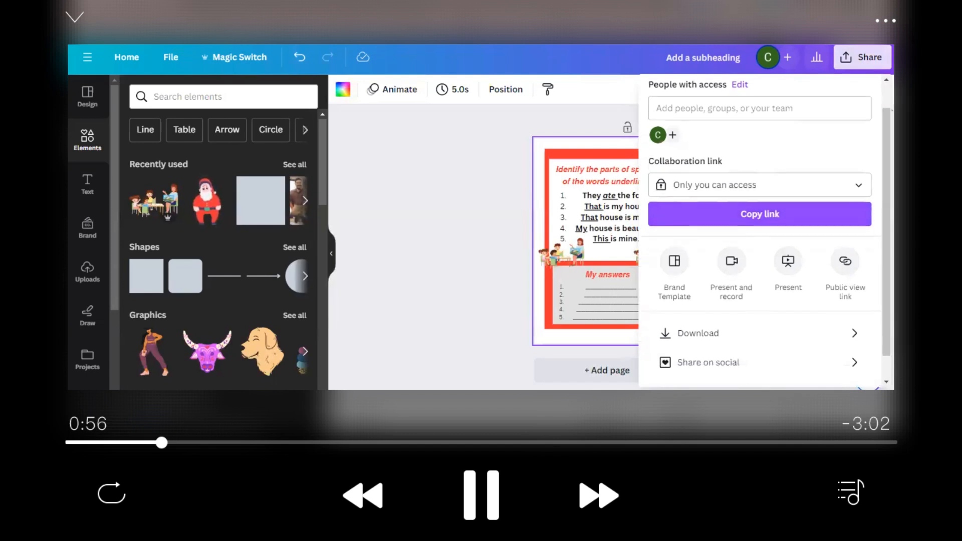
{"action": "scroll", "coordinate": [793, 344], "scroll_direction": "down", "scroll_amount": 1}
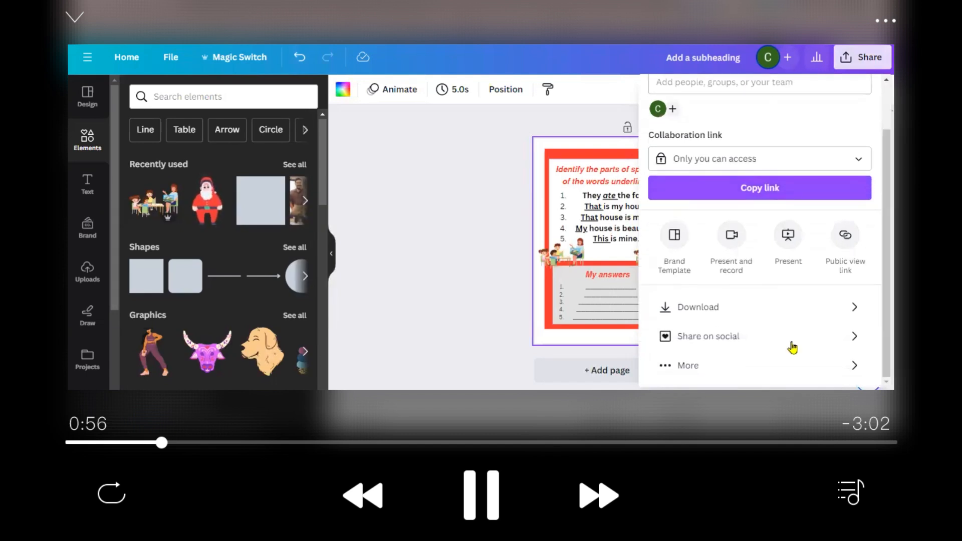
{"action": "left_click", "coordinate": [710, 310]}
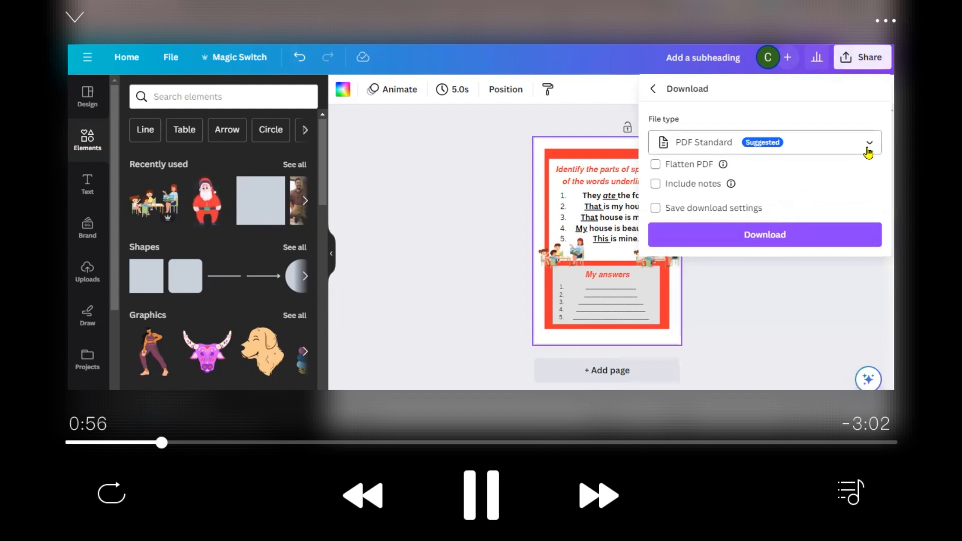
{"action": "left_click", "coordinate": [727, 246]}
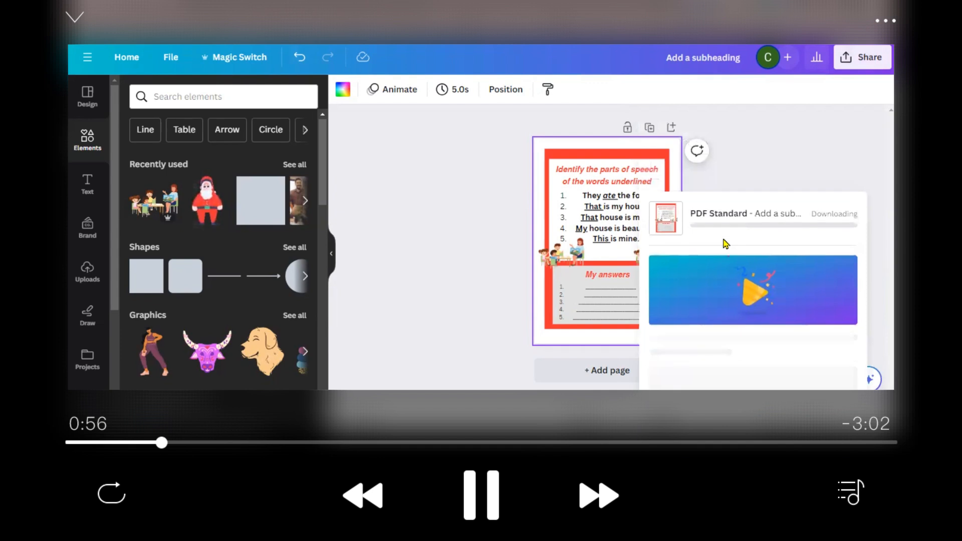